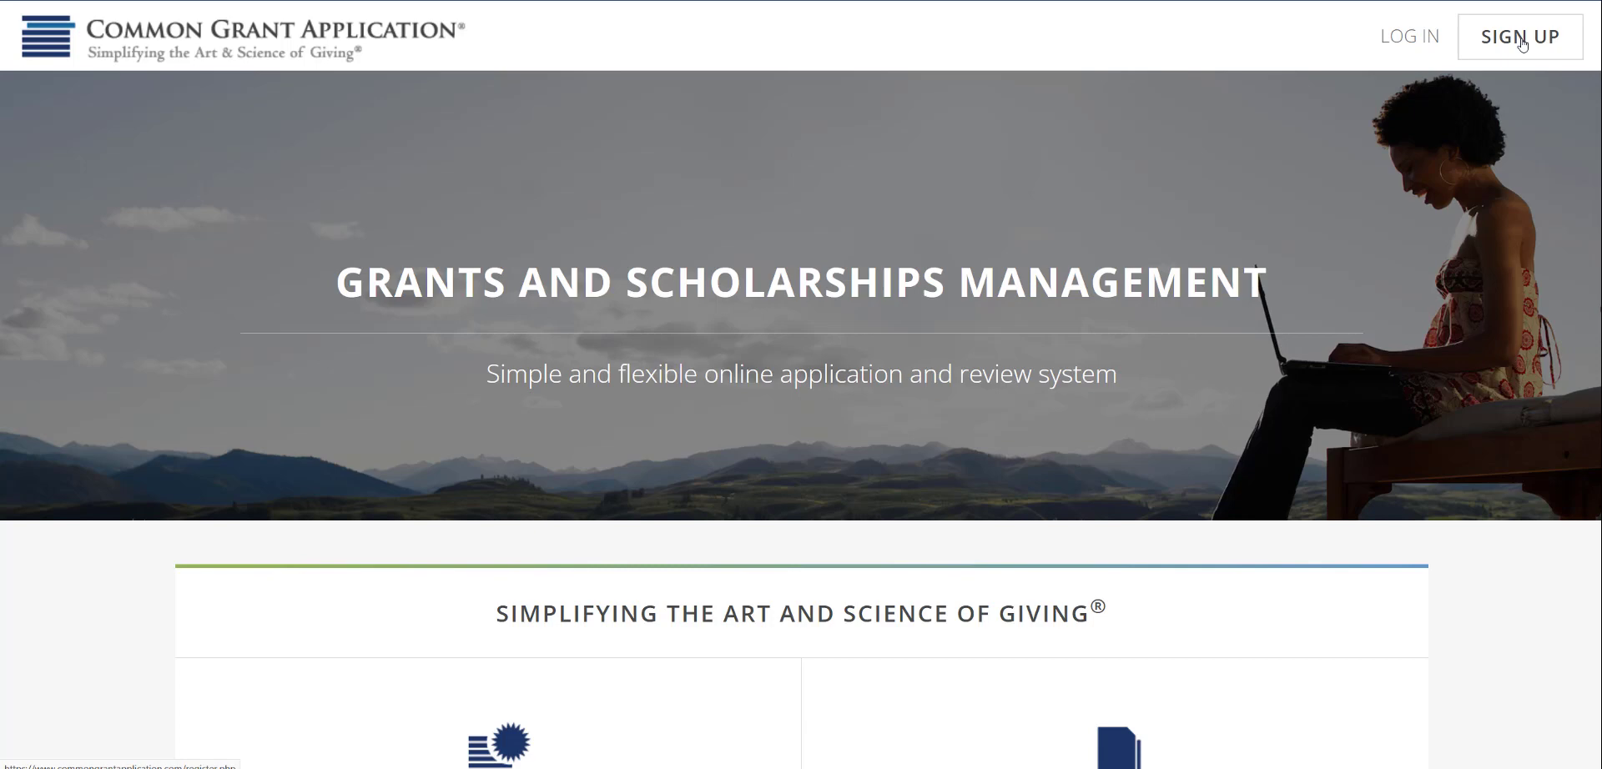
# Log in with the saved grantseeker username and start a draft application to list all 38 grantmakers
pyautogui.click(1407, 40)
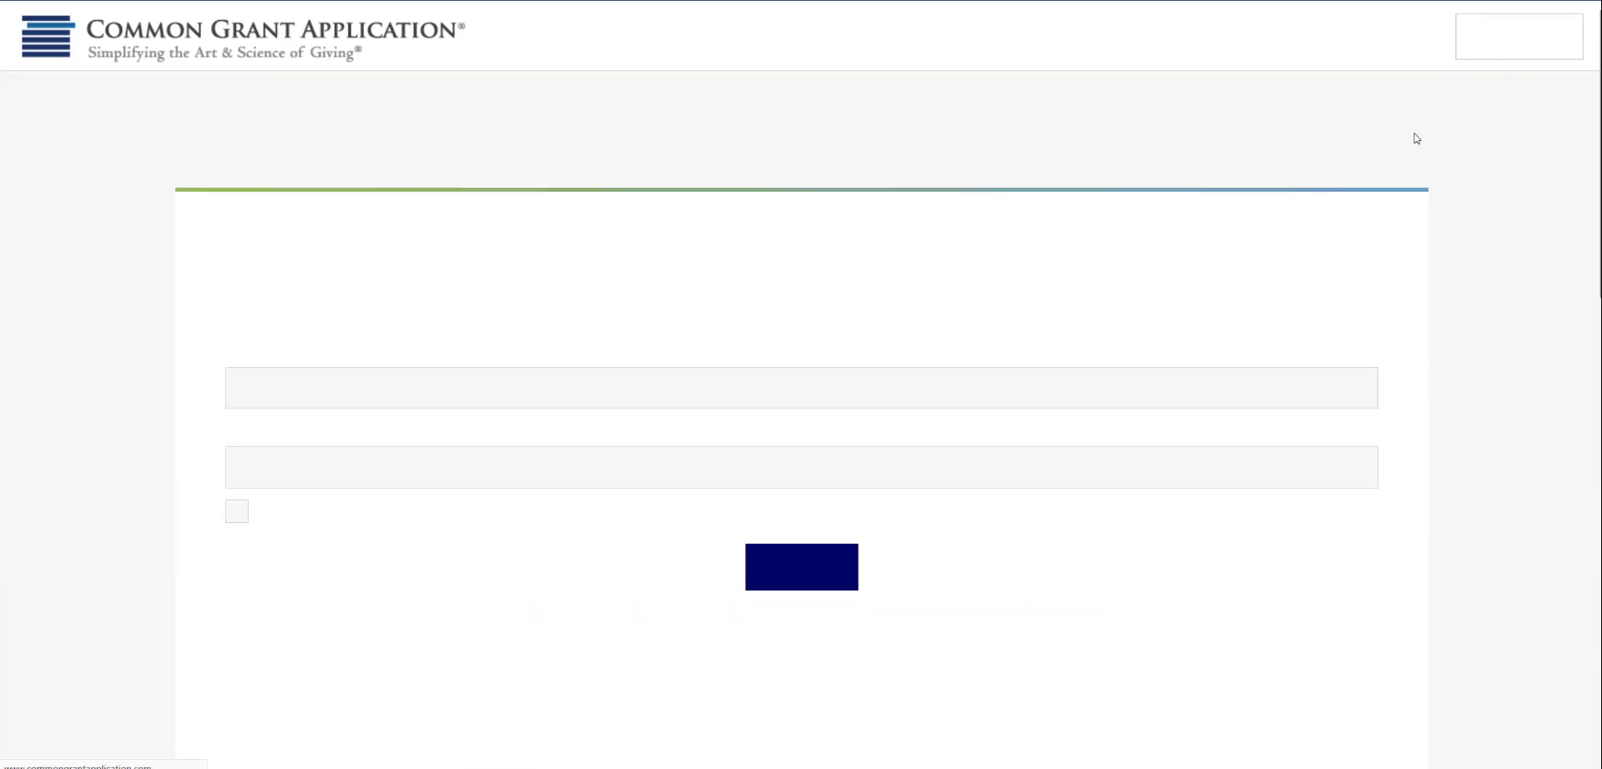
pyautogui.click(292, 389)
pyautogui.write('test')
pyautogui.click(351, 459)
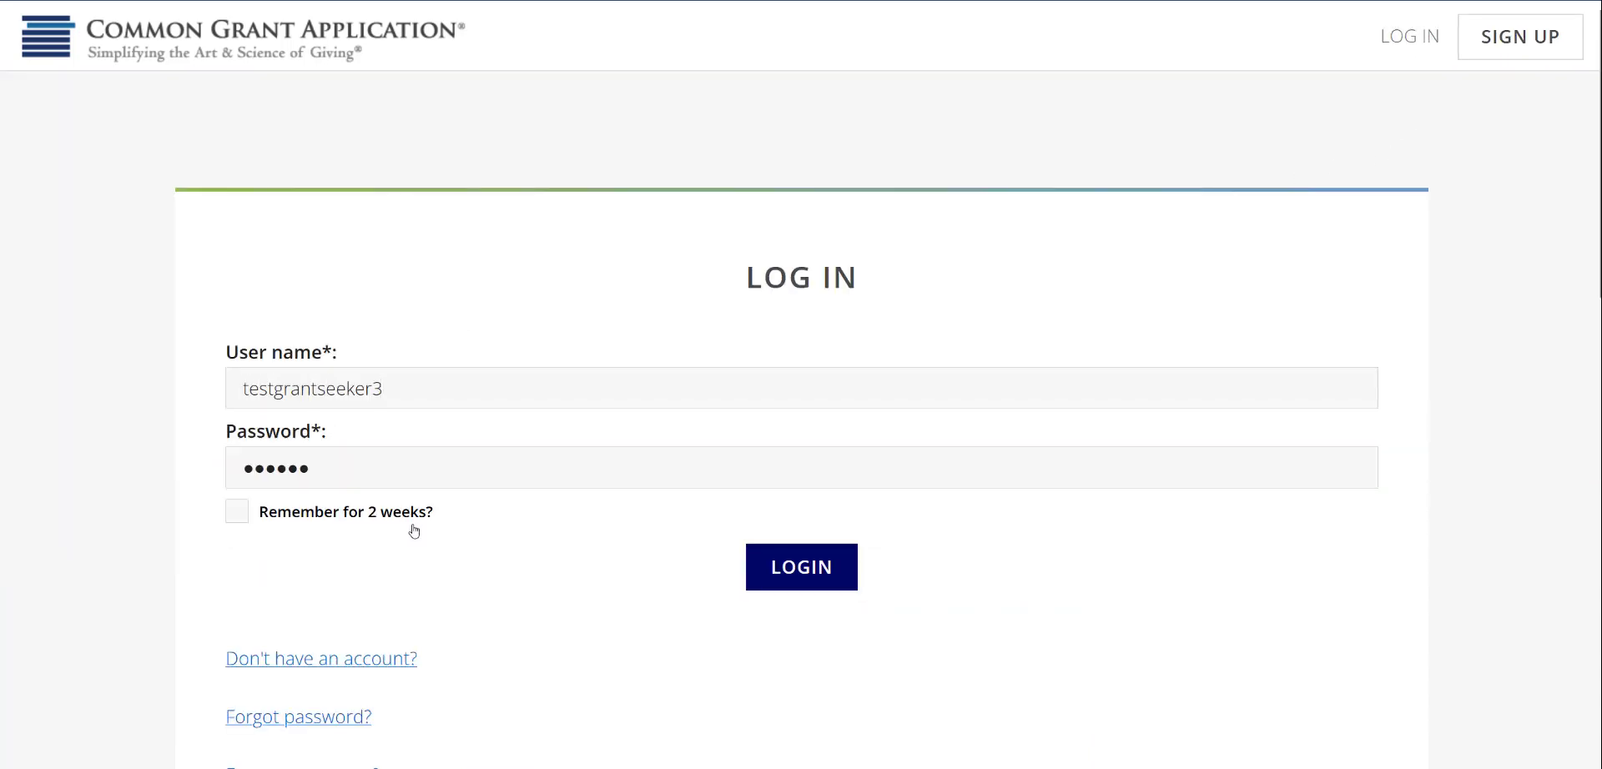
pyautogui.click(822, 566)
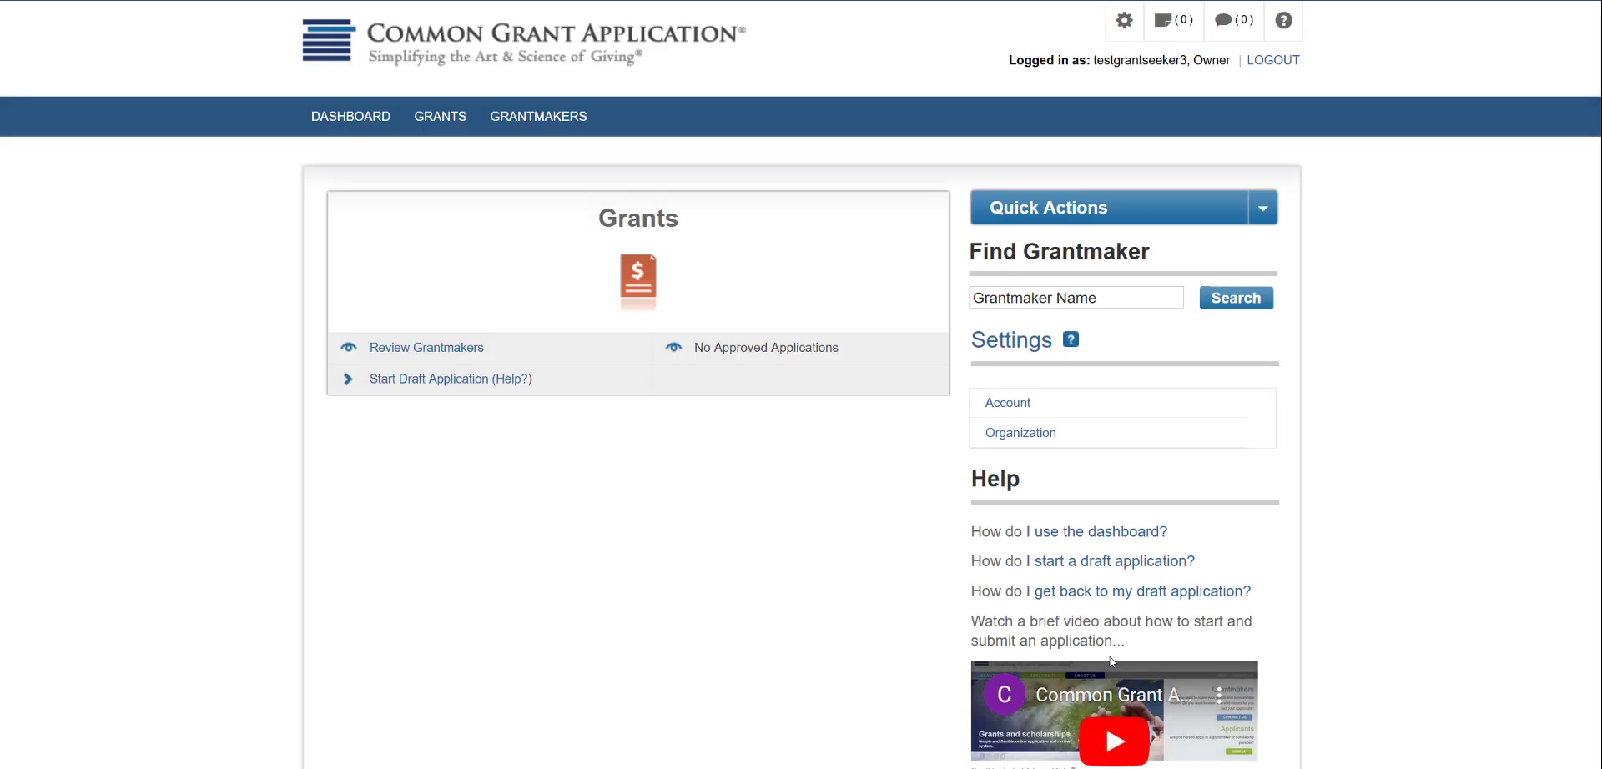
pyautogui.click(383, 392)
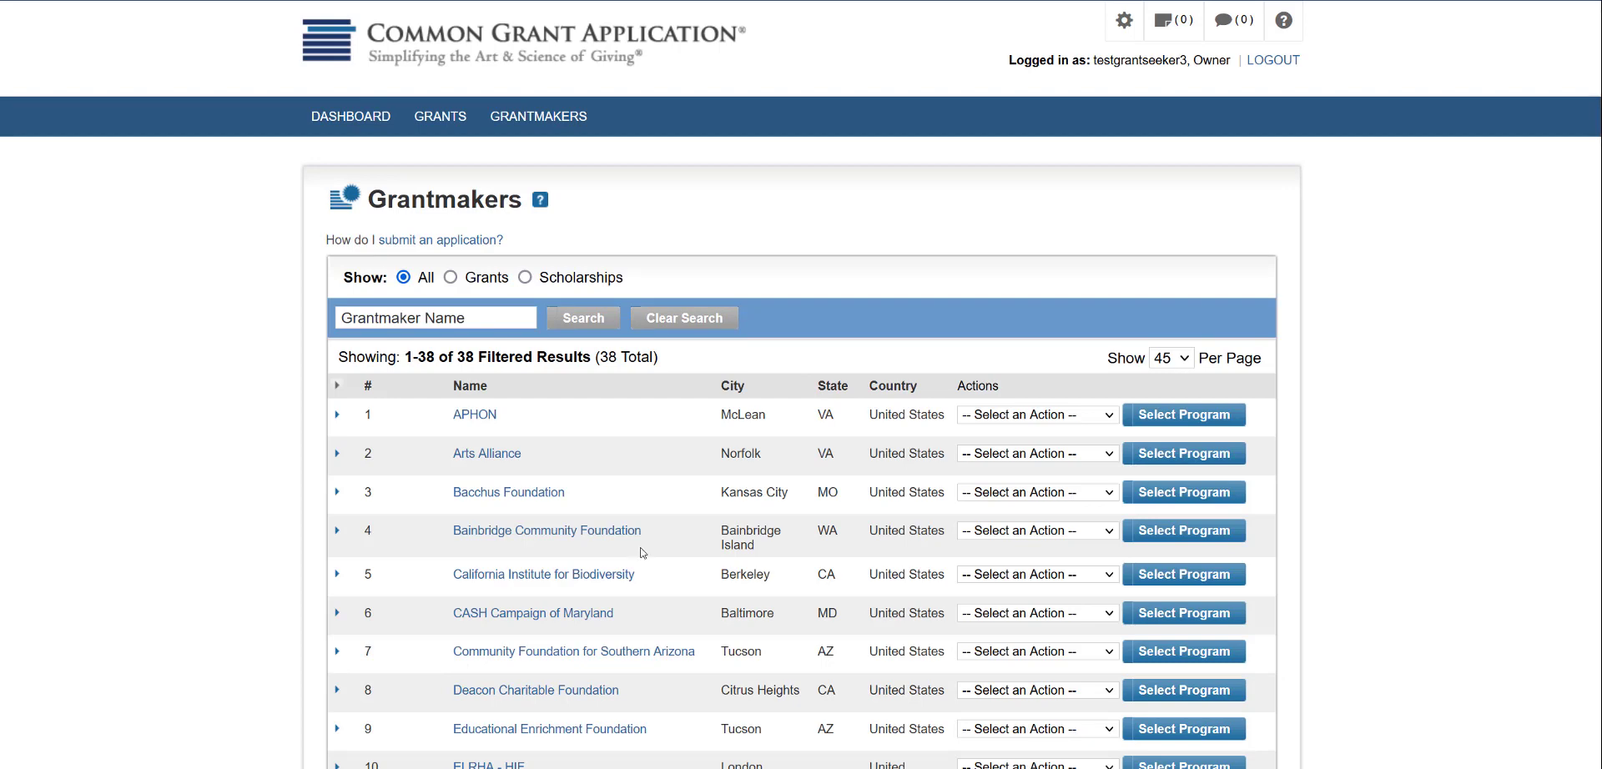
# Search grantmakers for 'Lawrence' and open The Lawrence Foundation's program selection page
pyautogui.click(438, 320)
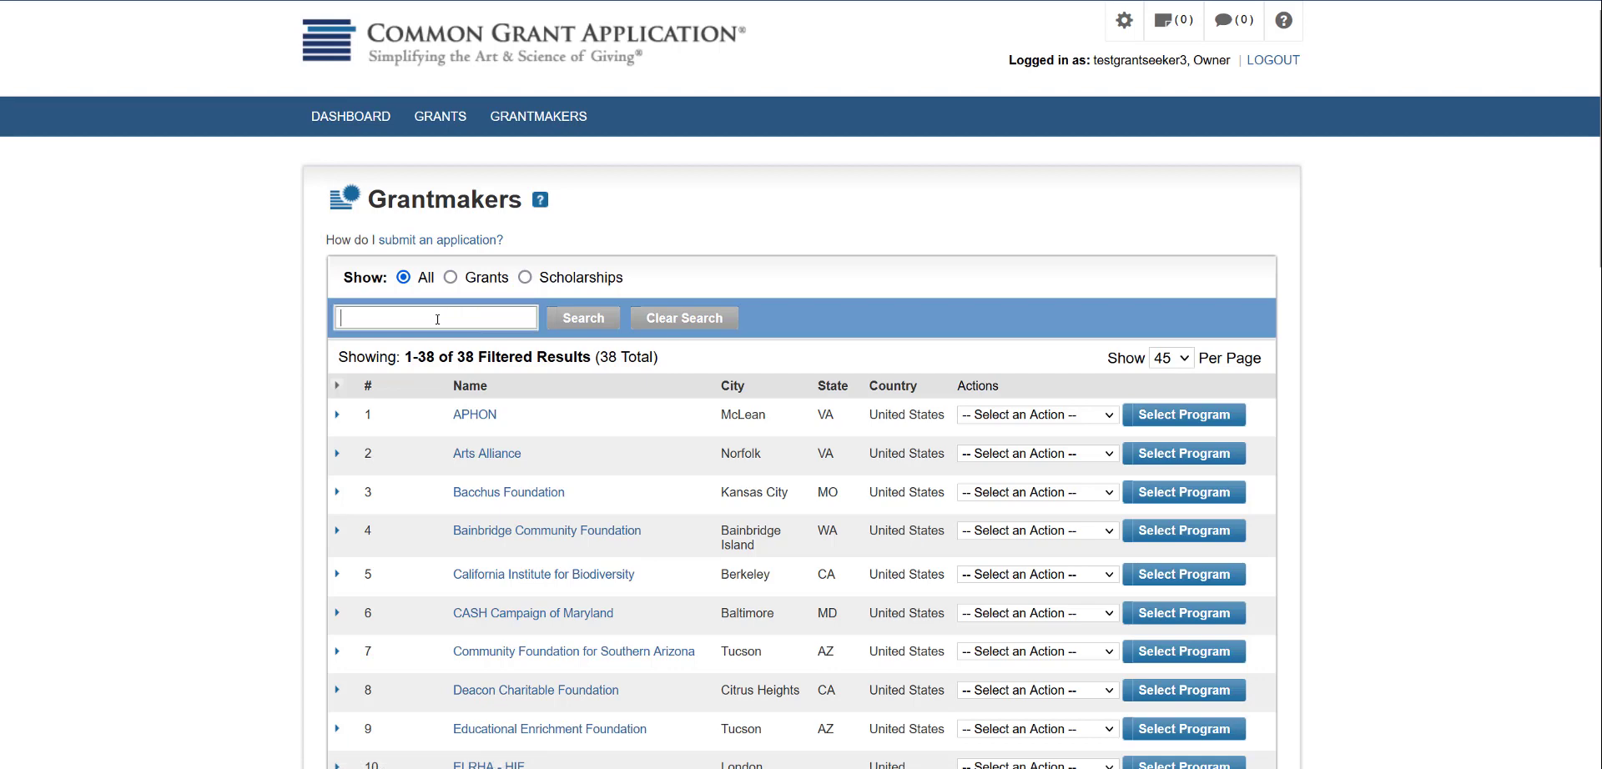
pyautogui.write('Lawrence')
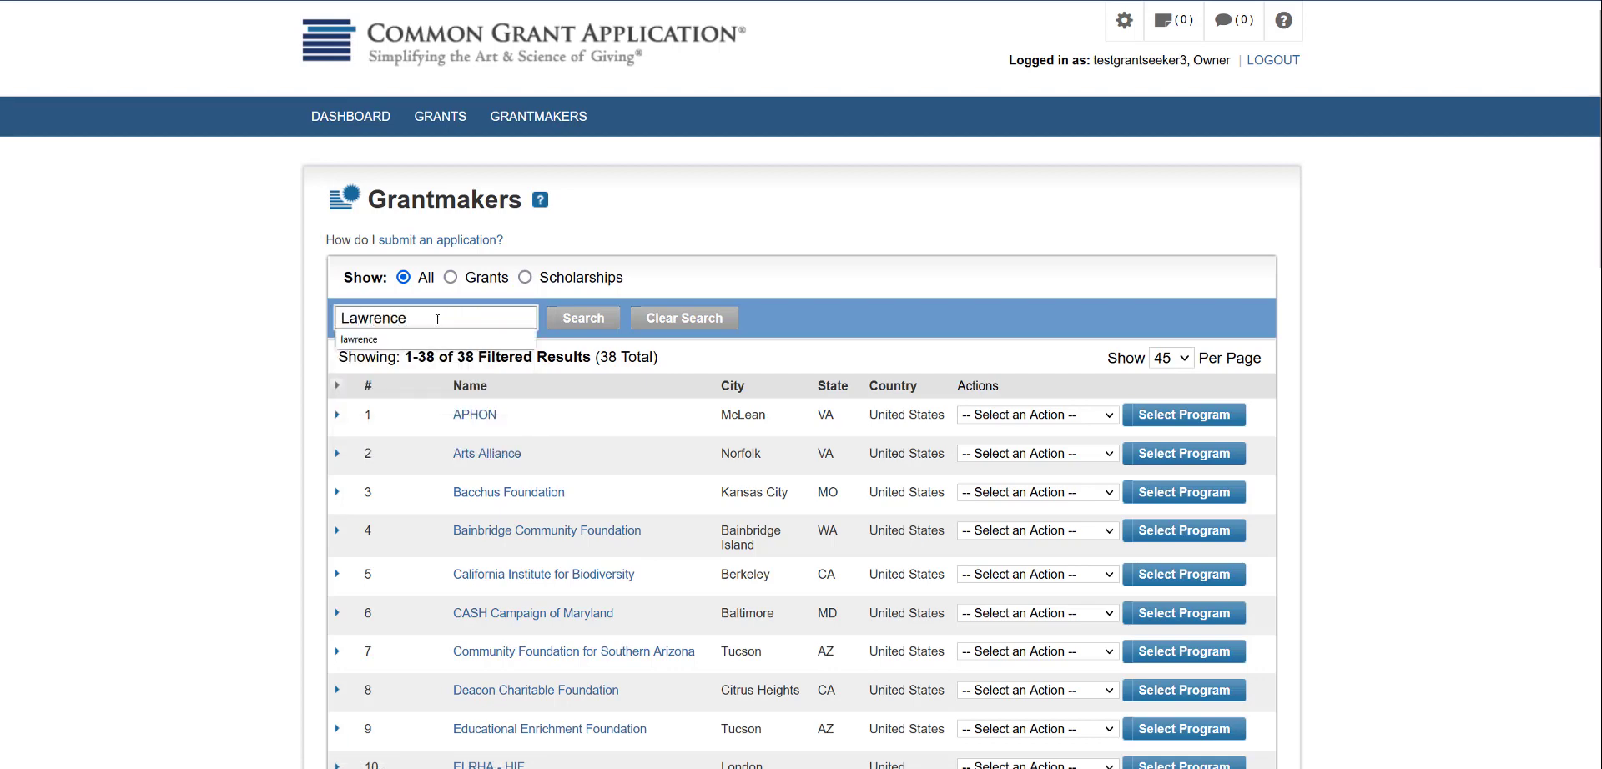
pyautogui.press('Return')
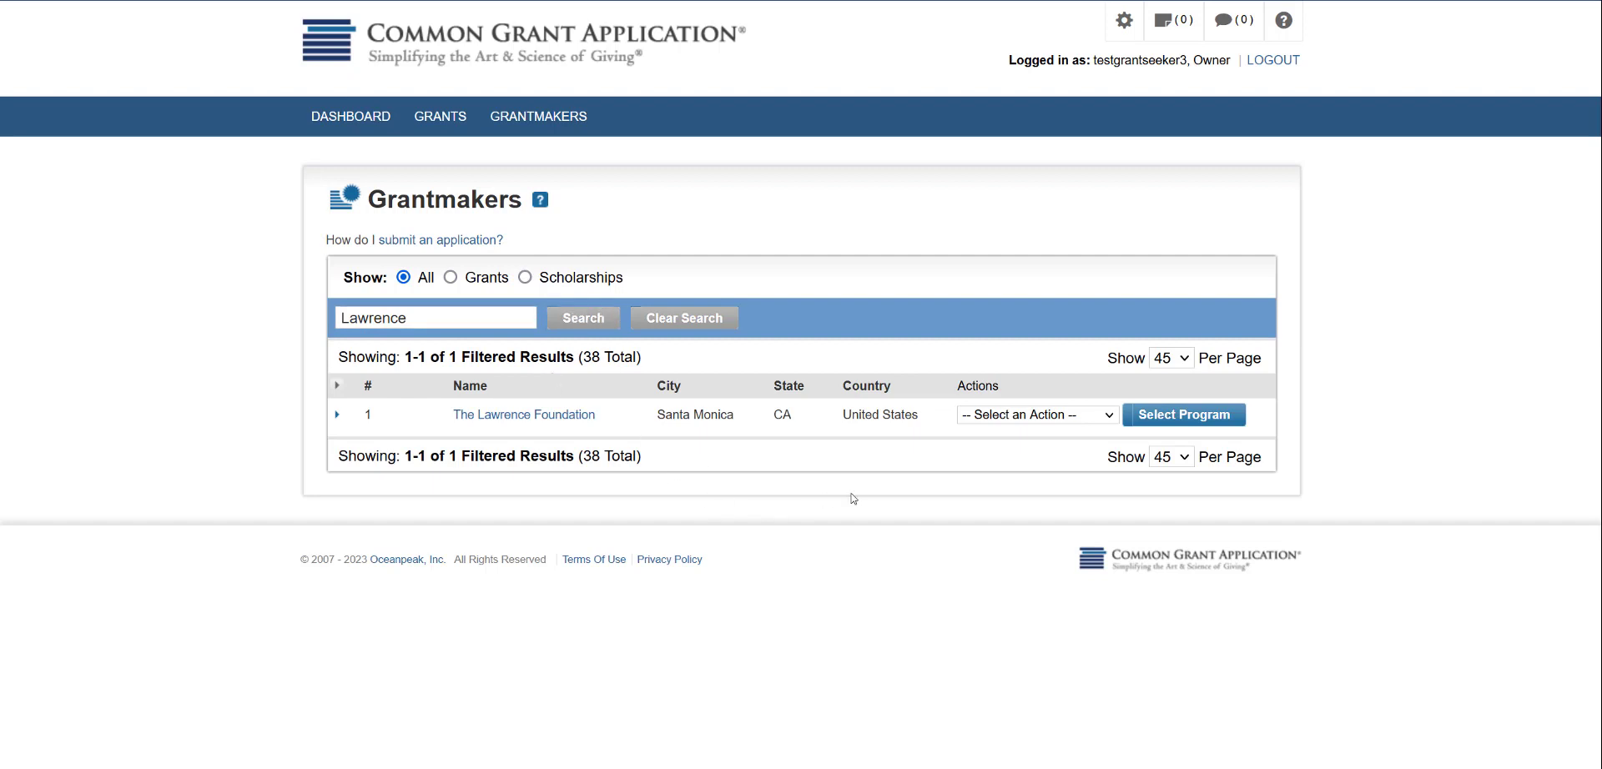
pyautogui.click(1203, 417)
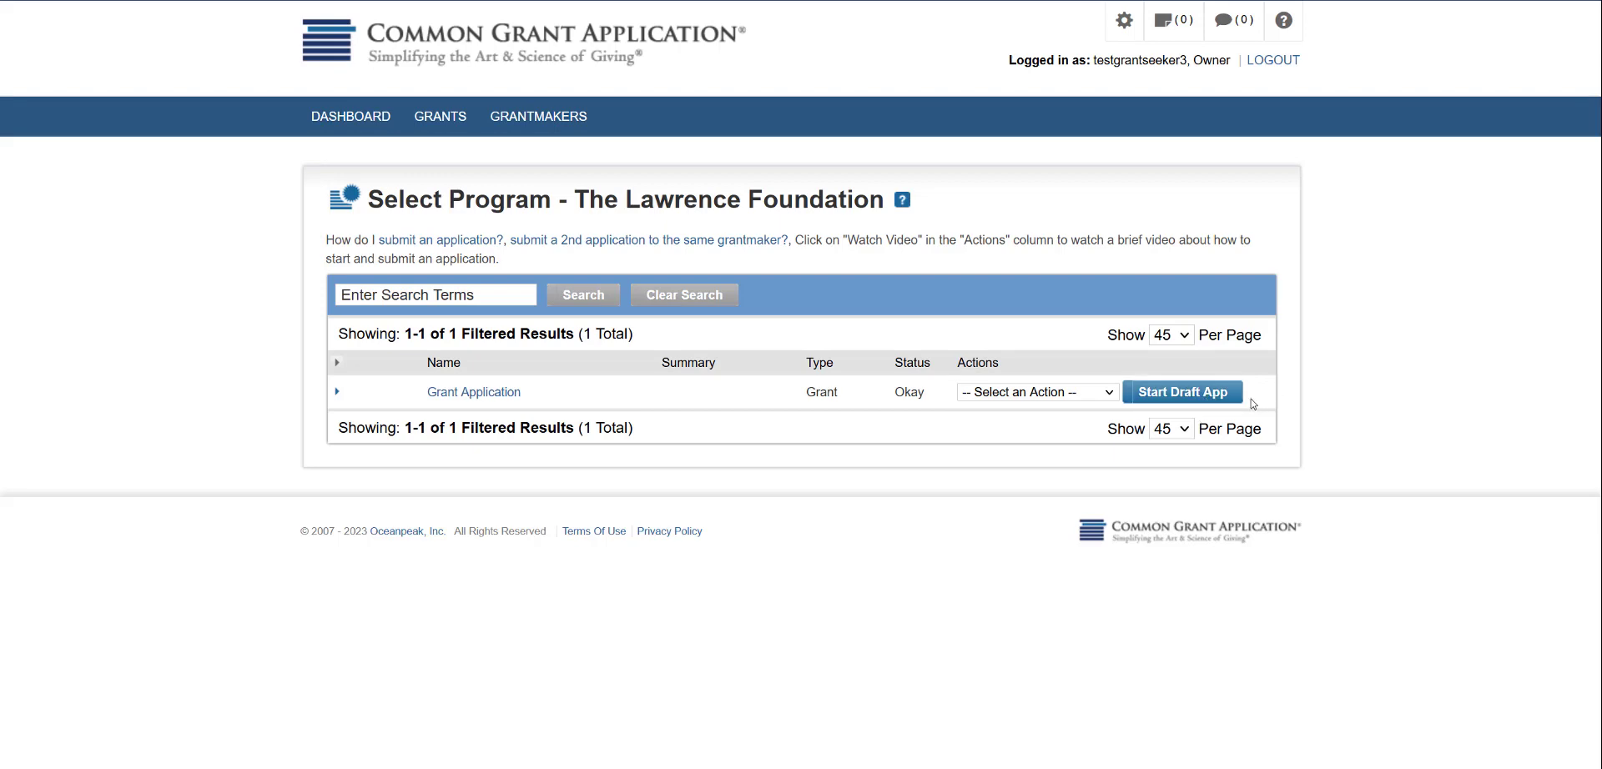
# Start a draft of The Lawrence Foundation's Grant Application
pyautogui.click(1189, 396)
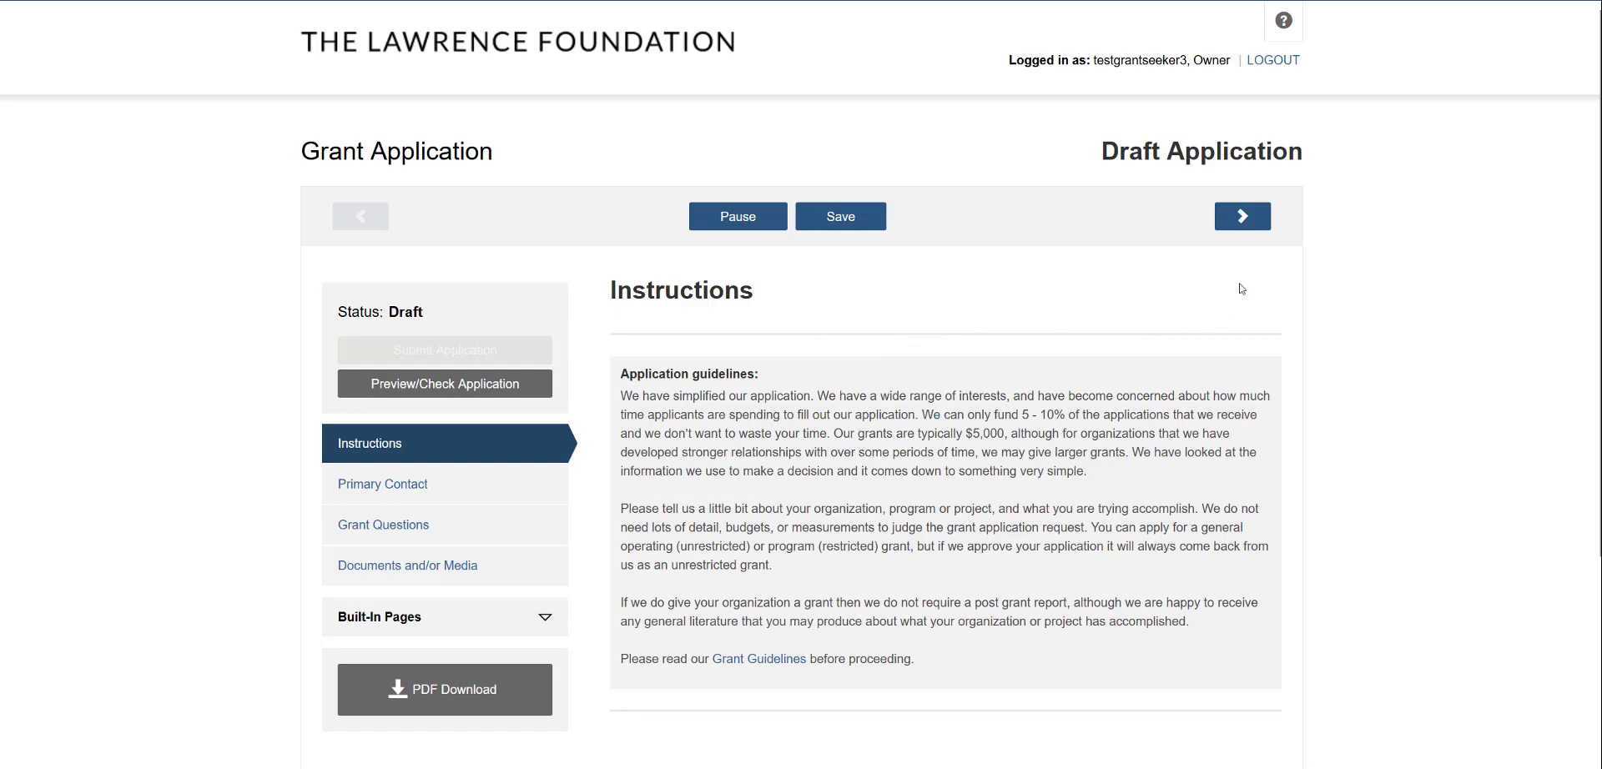
# Save the Instructions page, review Primary Contact, and advance to Grant Questions
pyautogui.click(1228, 227)
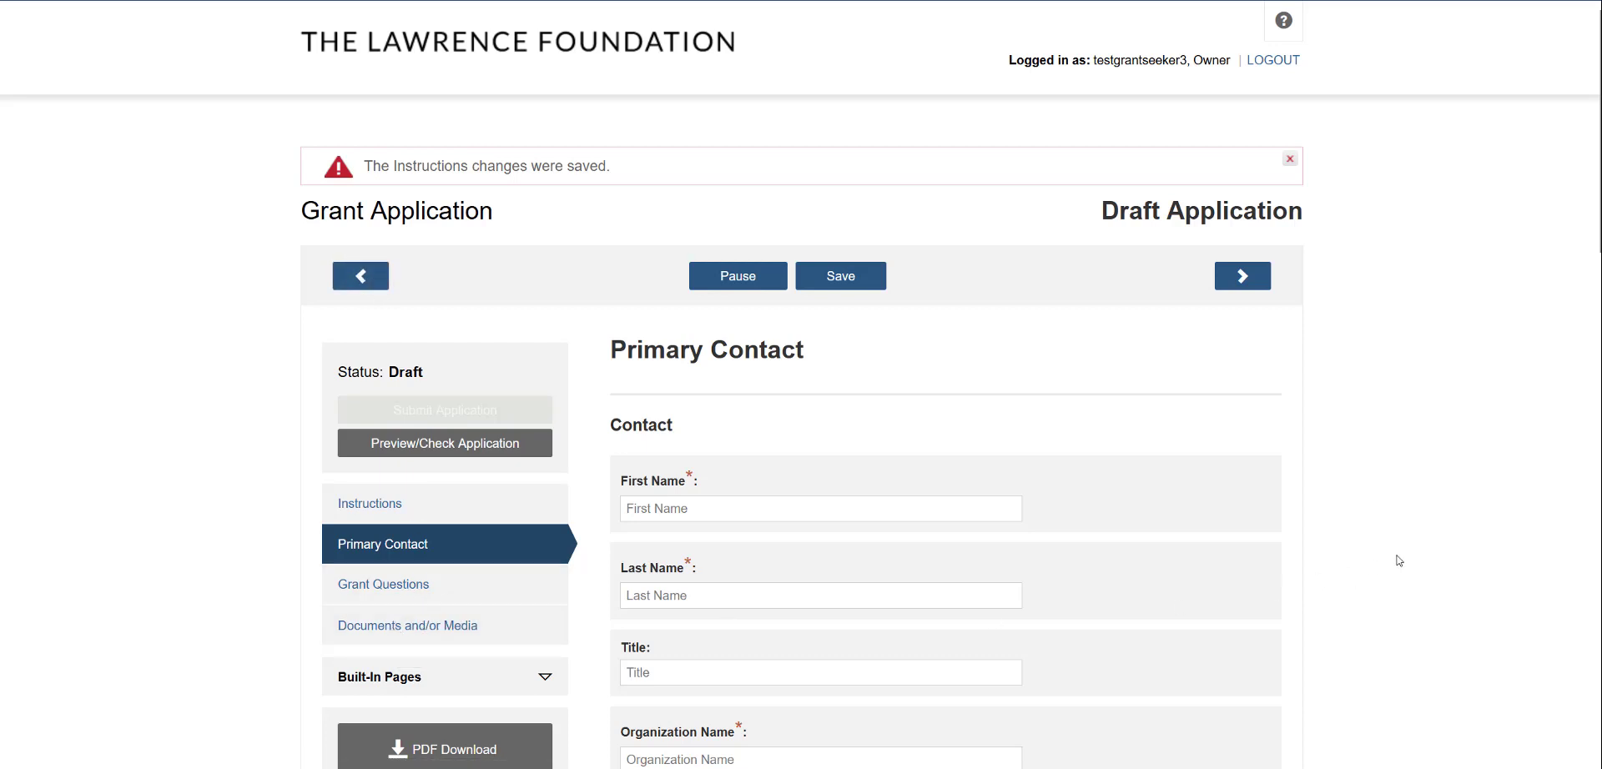
pyautogui.scroll(-1, 1399, 560)
pyautogui.scroll(-1, 1399, 561)
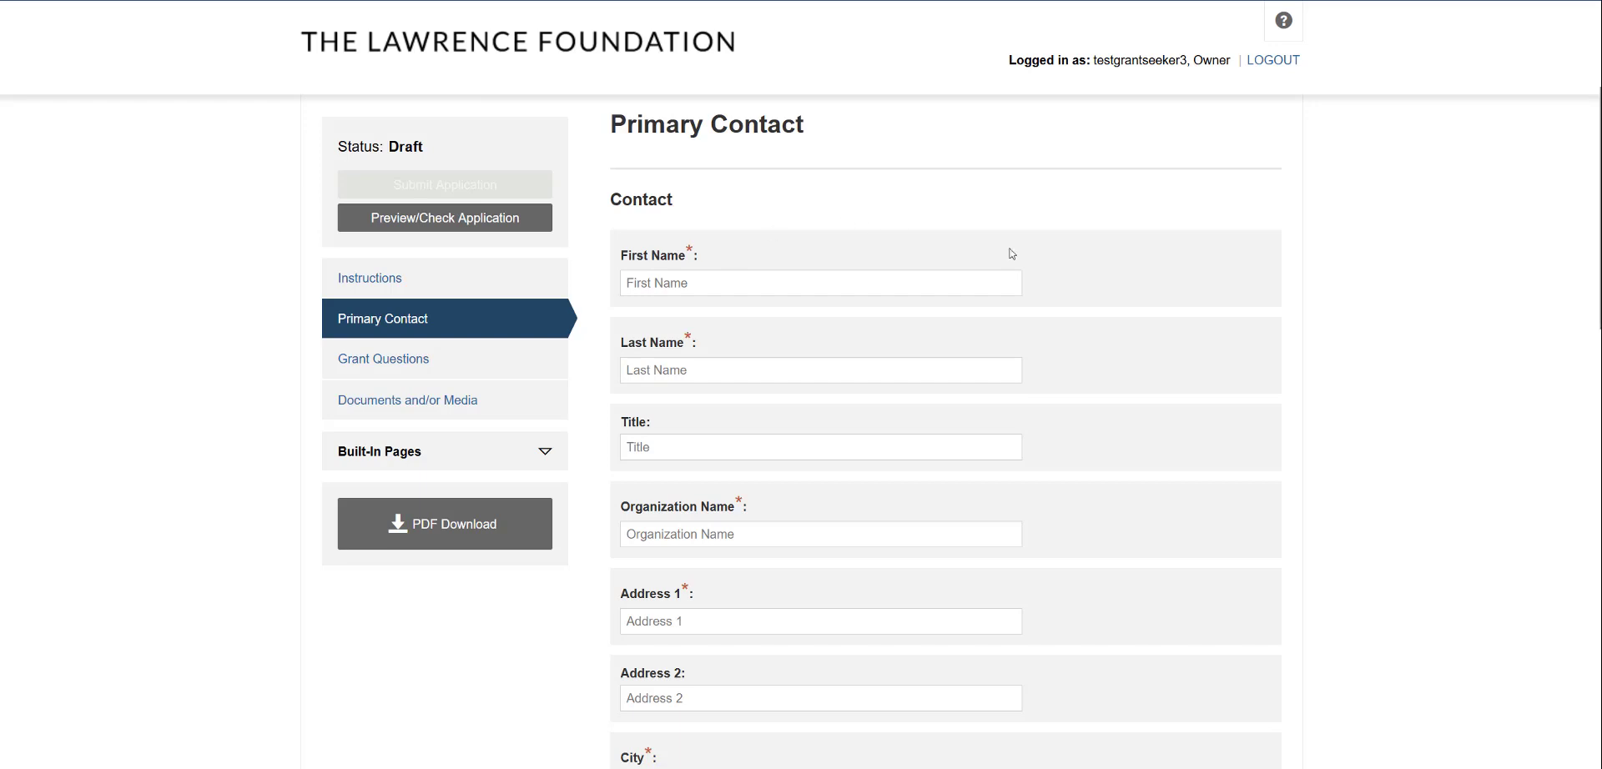
pyautogui.scroll(2, 1100, 271)
pyautogui.click(1246, 176)
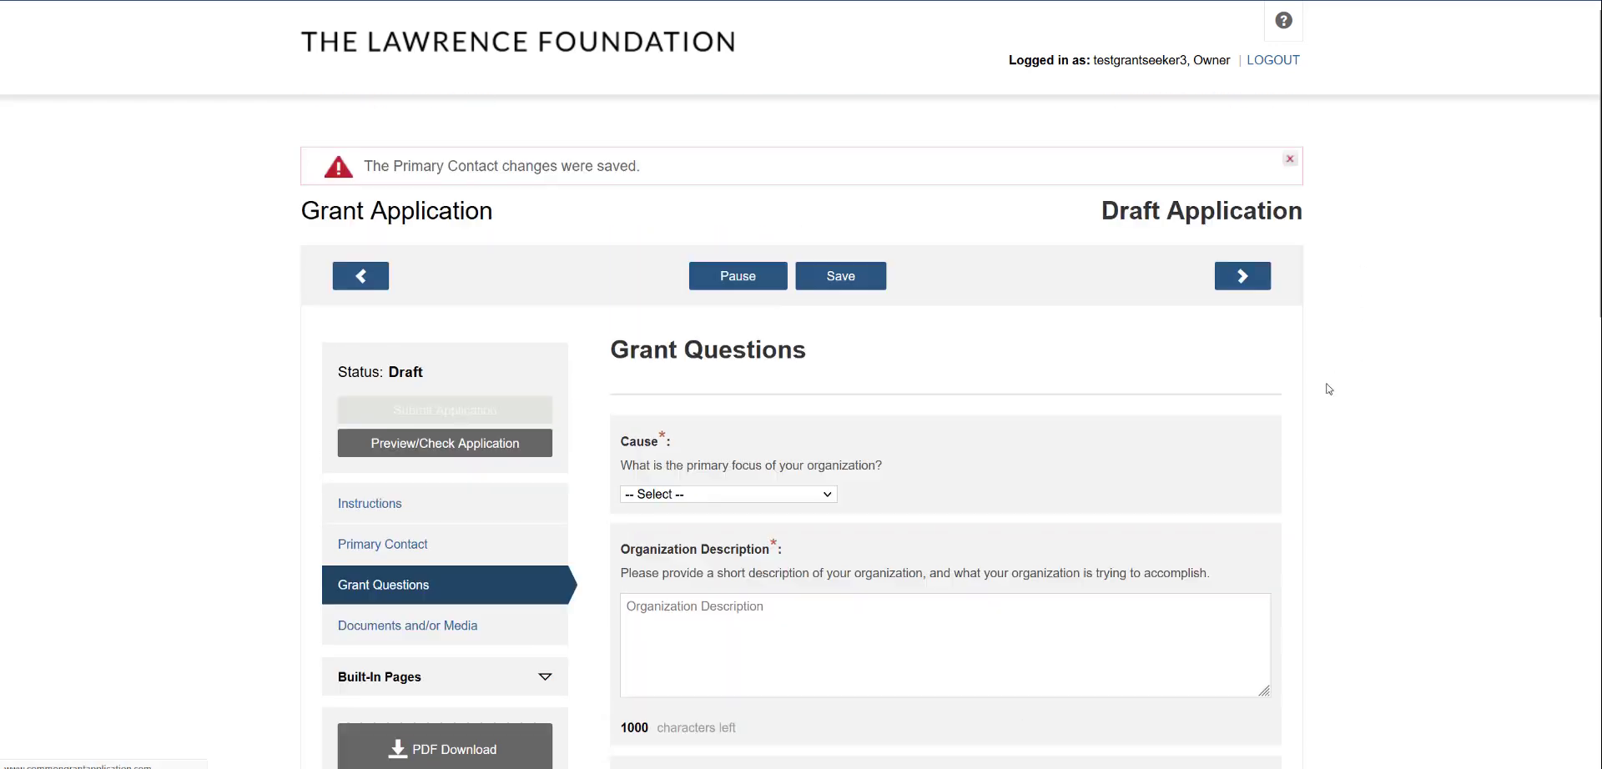
# Set the Cause answer to Environment
pyautogui.scroll(-2, 1435, 463)
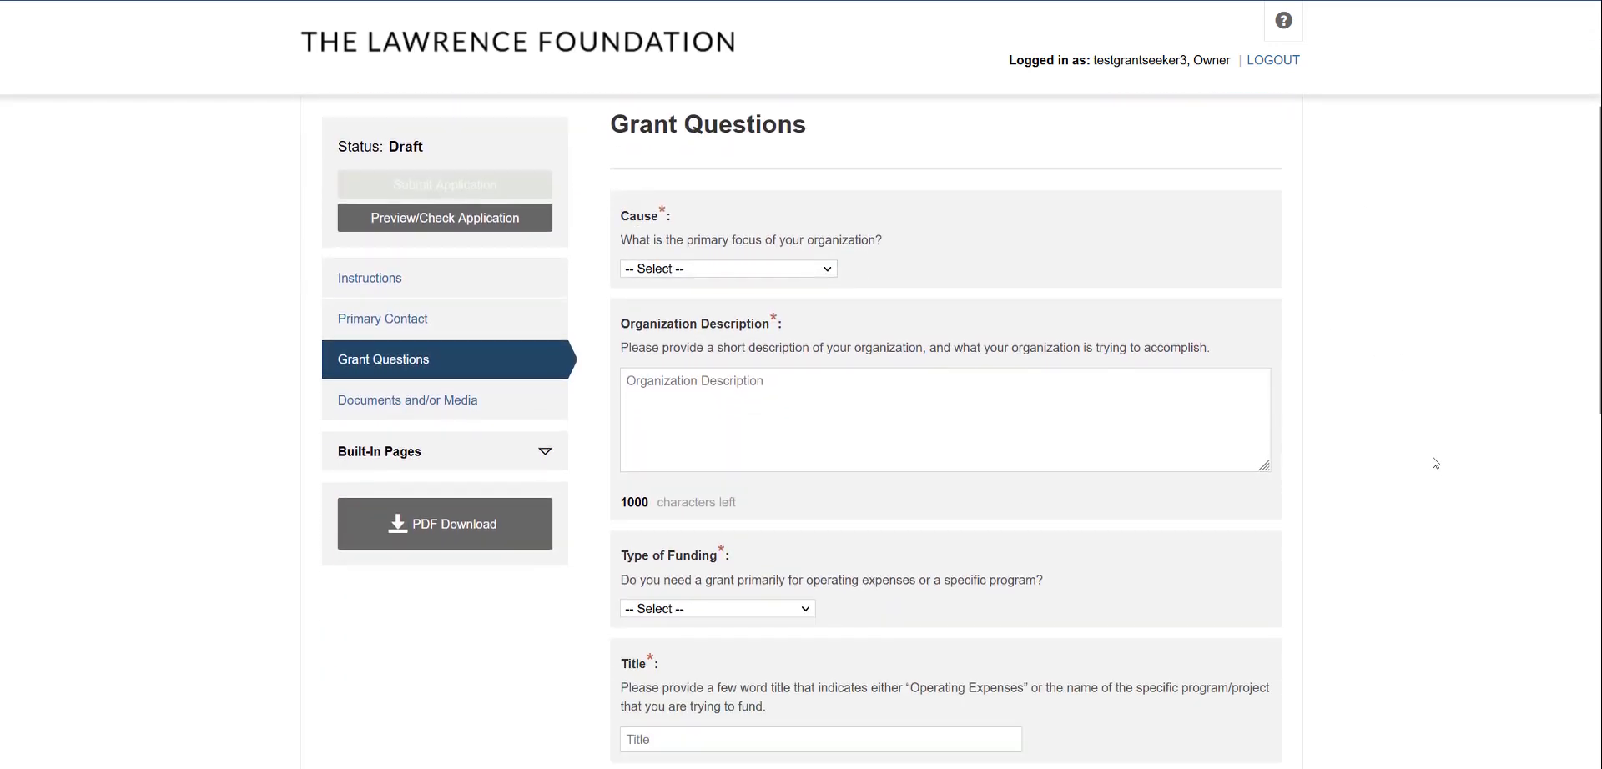
pyautogui.click(705, 272)
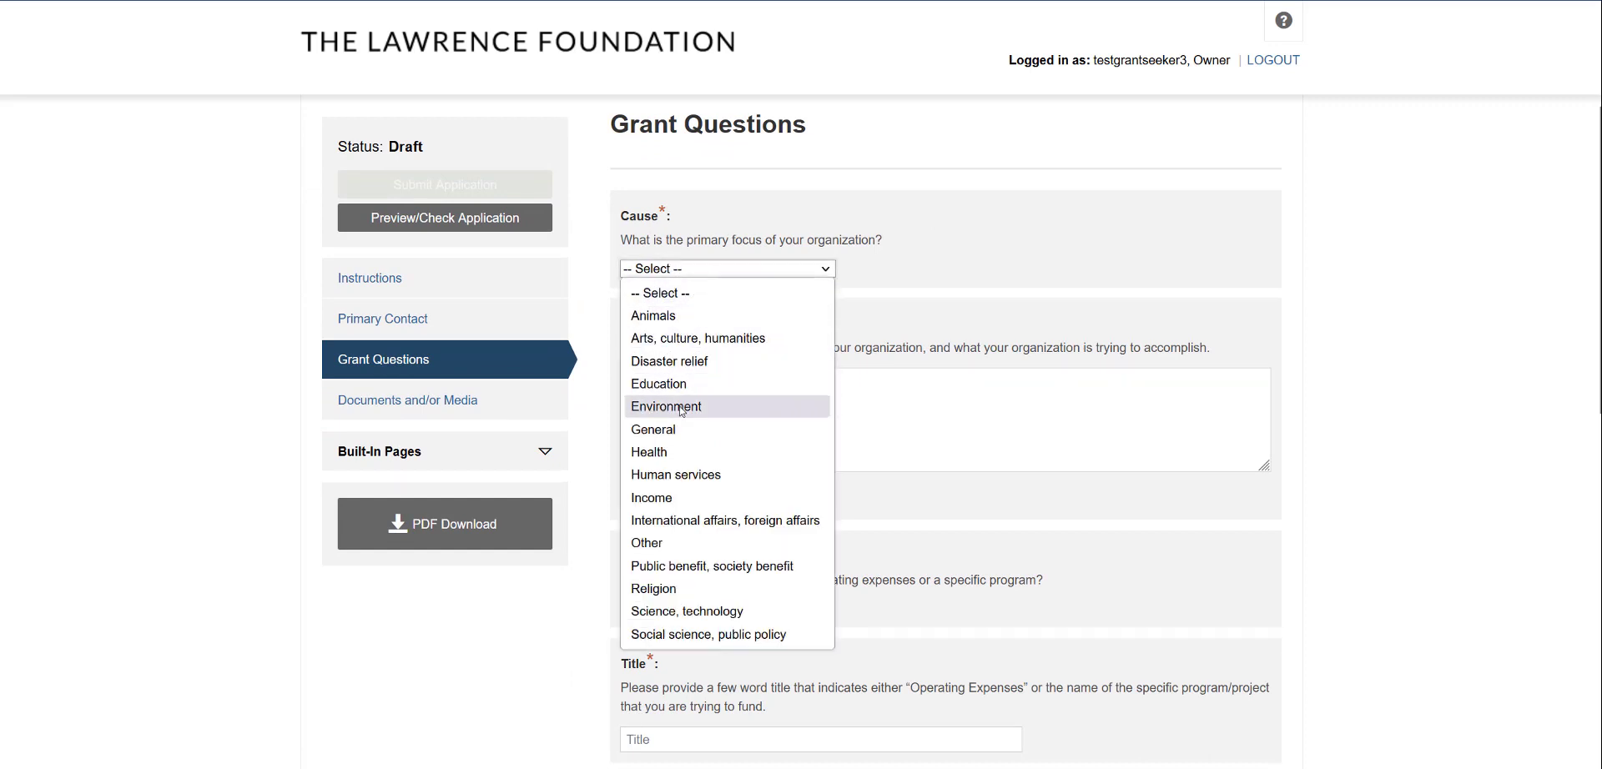
pyautogui.click(717, 406)
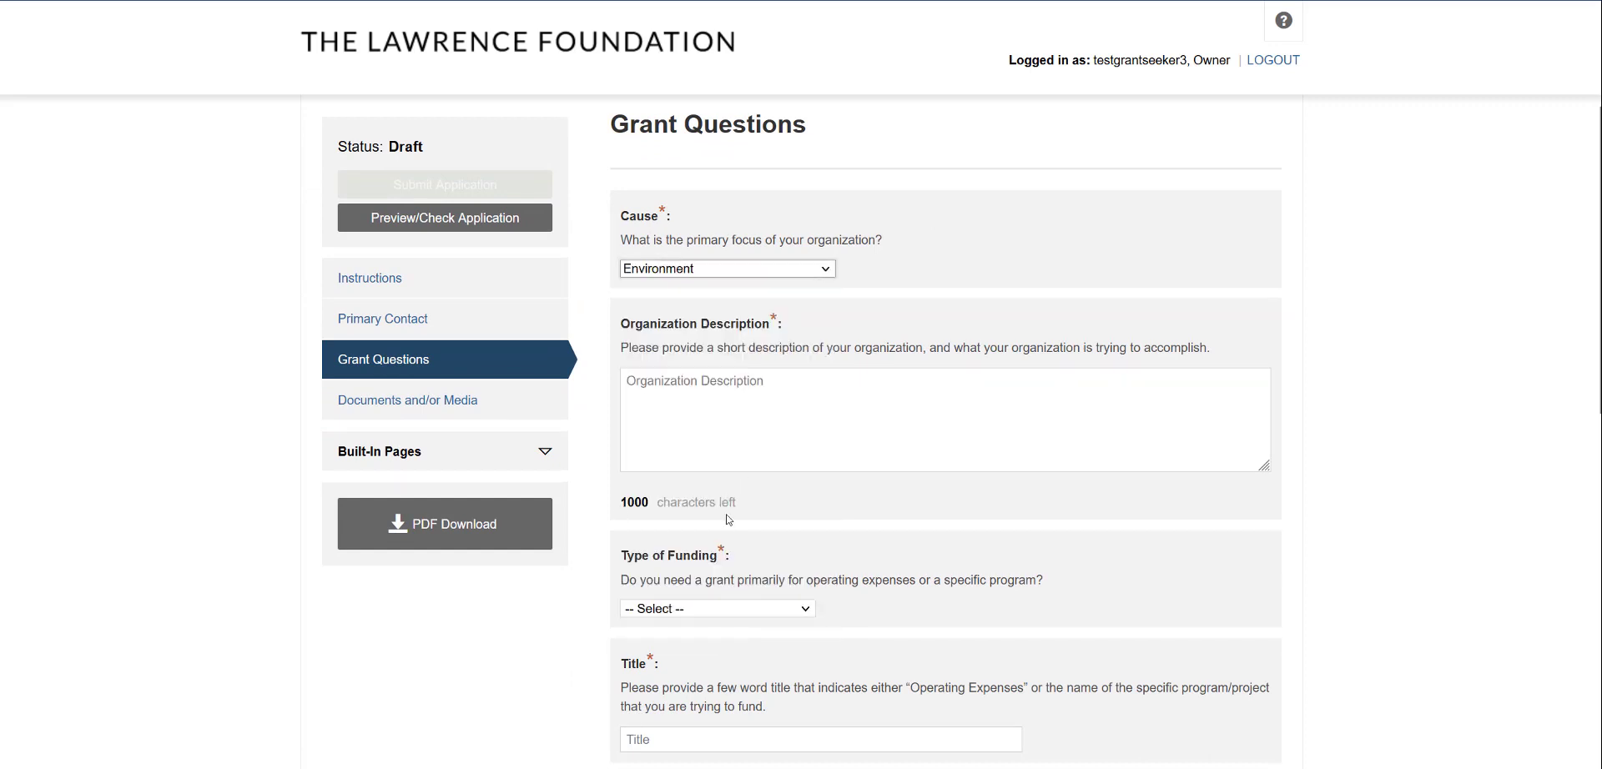
# Enter 'As I type ....' as the Organization Description and enlarge its text box
pyautogui.click(724, 385)
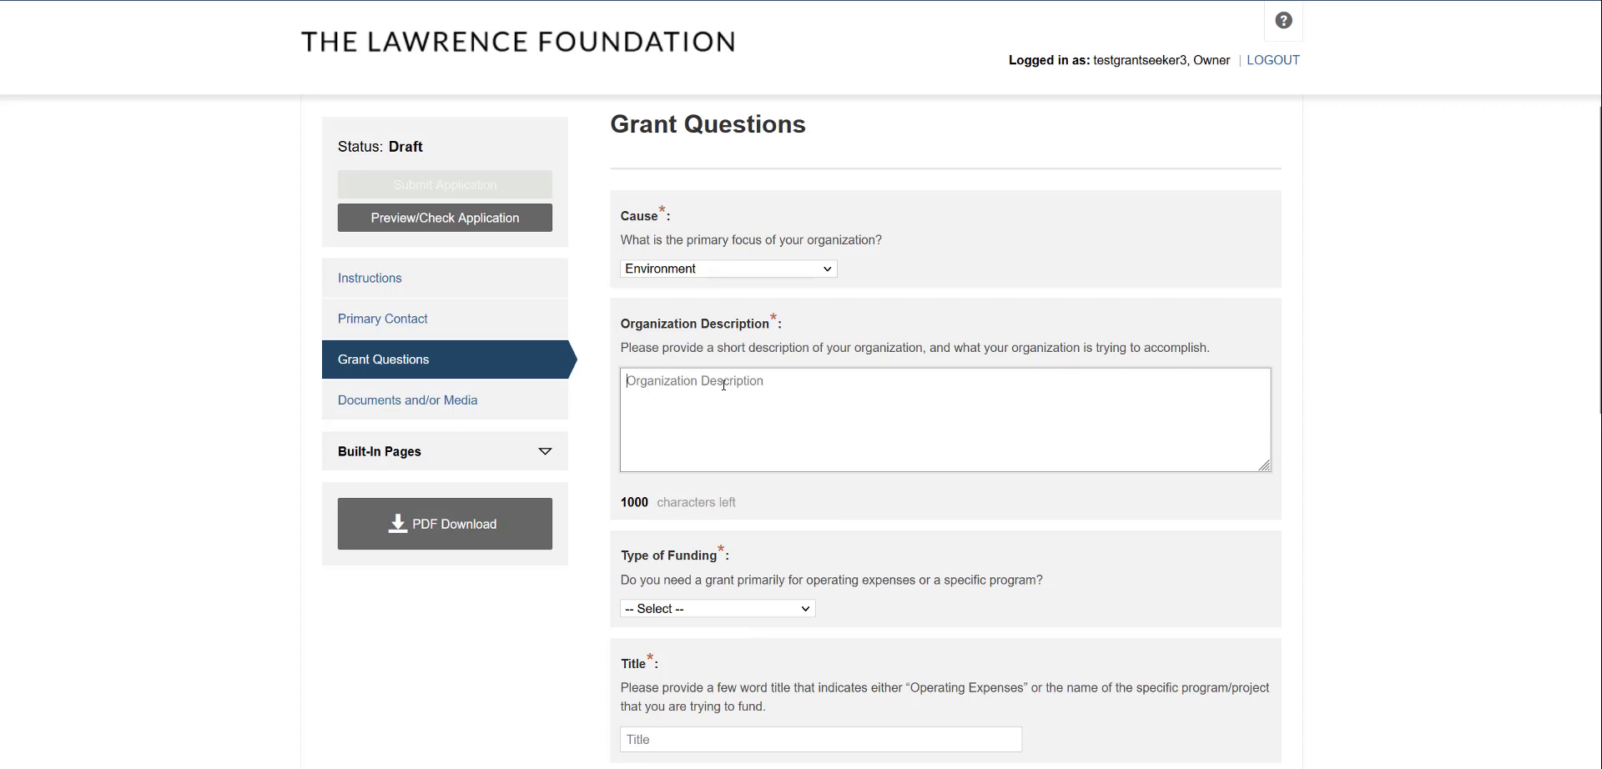
pyautogui.write('As I ty')
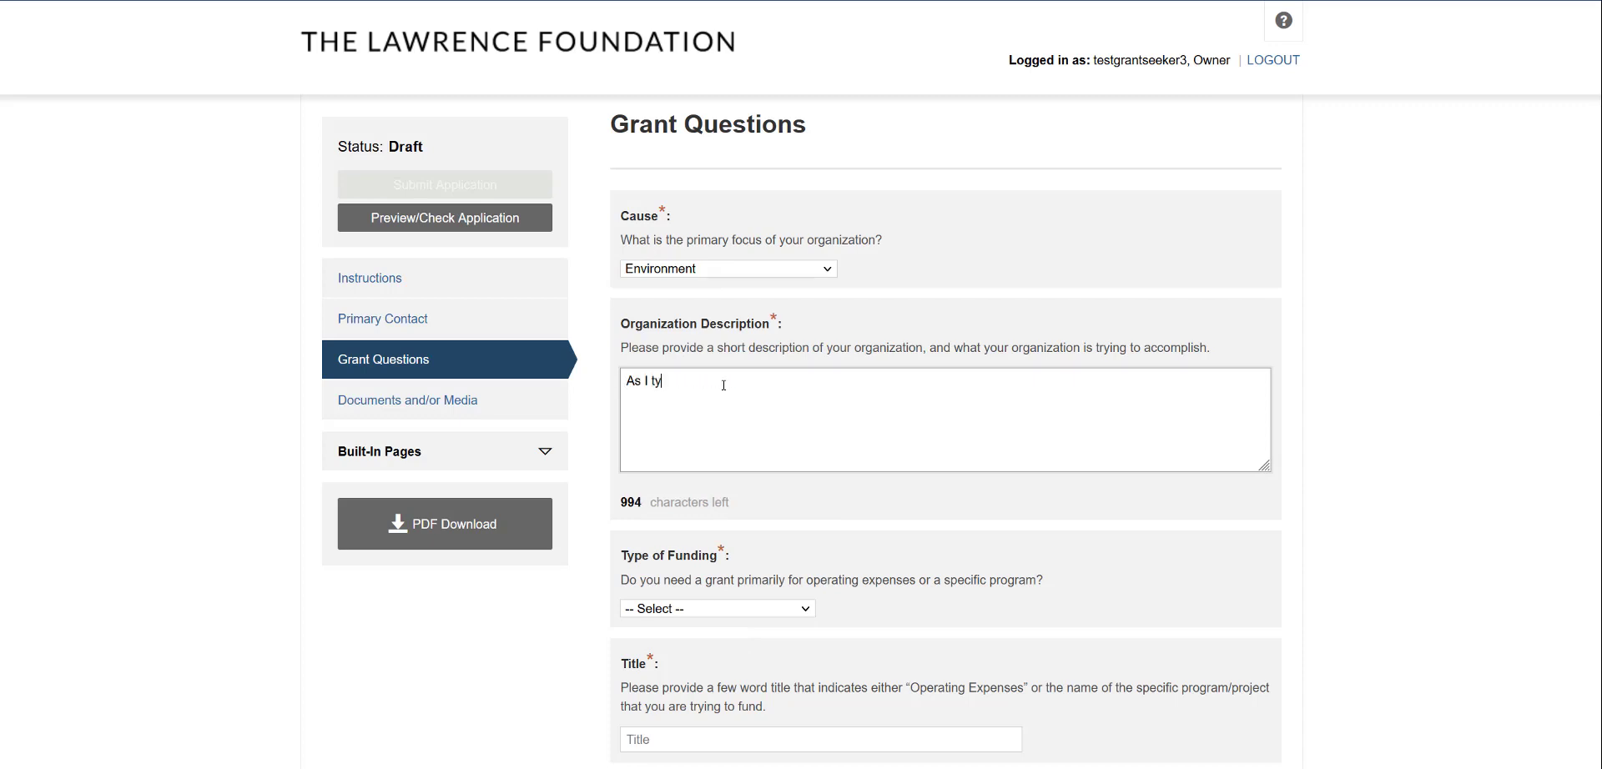
pyautogui.write('pe ....')
pyautogui.moveTo(1264, 465); pyautogui.dragTo(1268, 691)
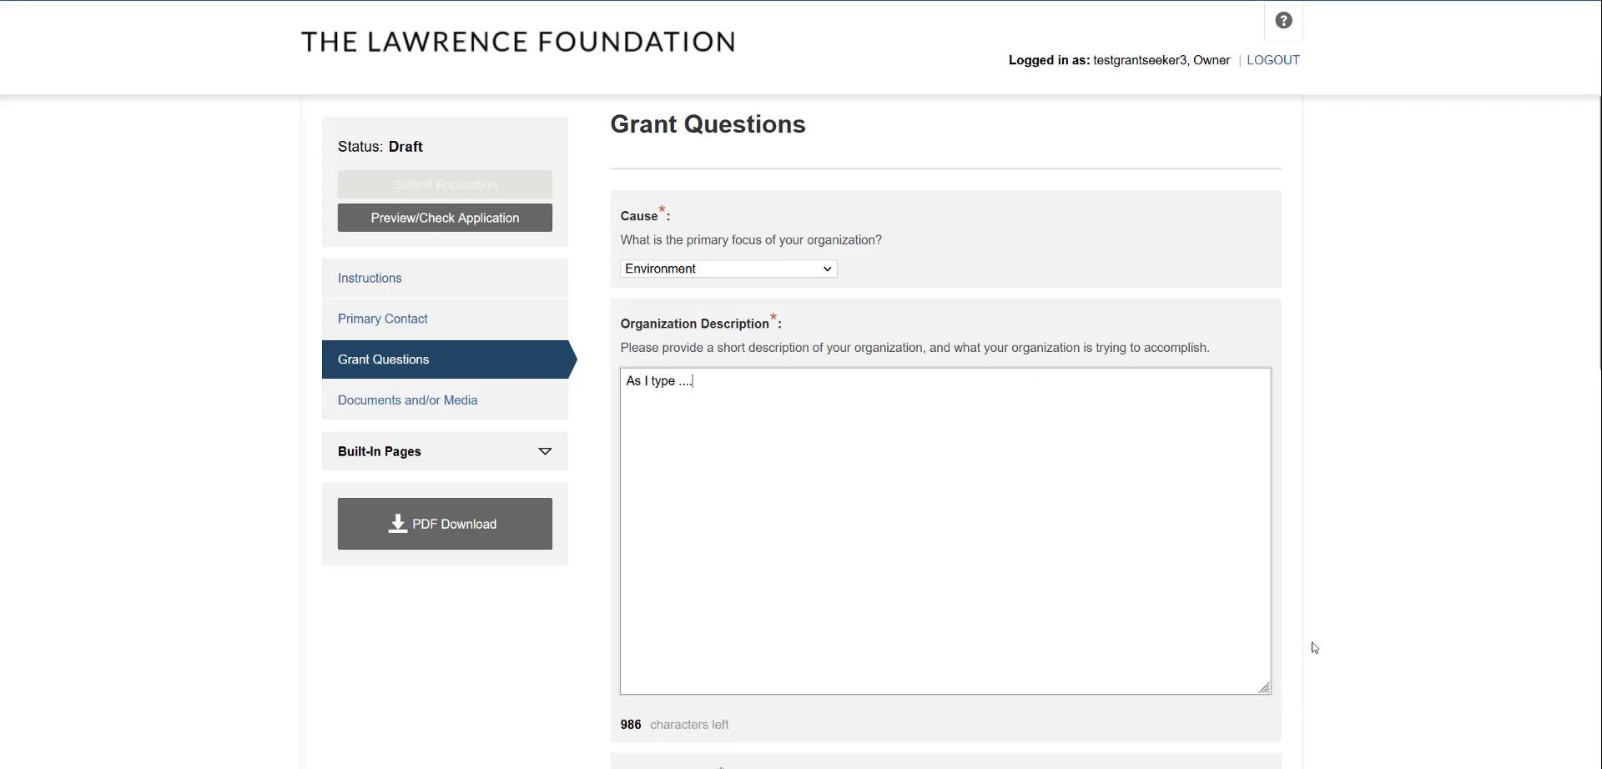
pyautogui.scroll(3, 1349, 621)
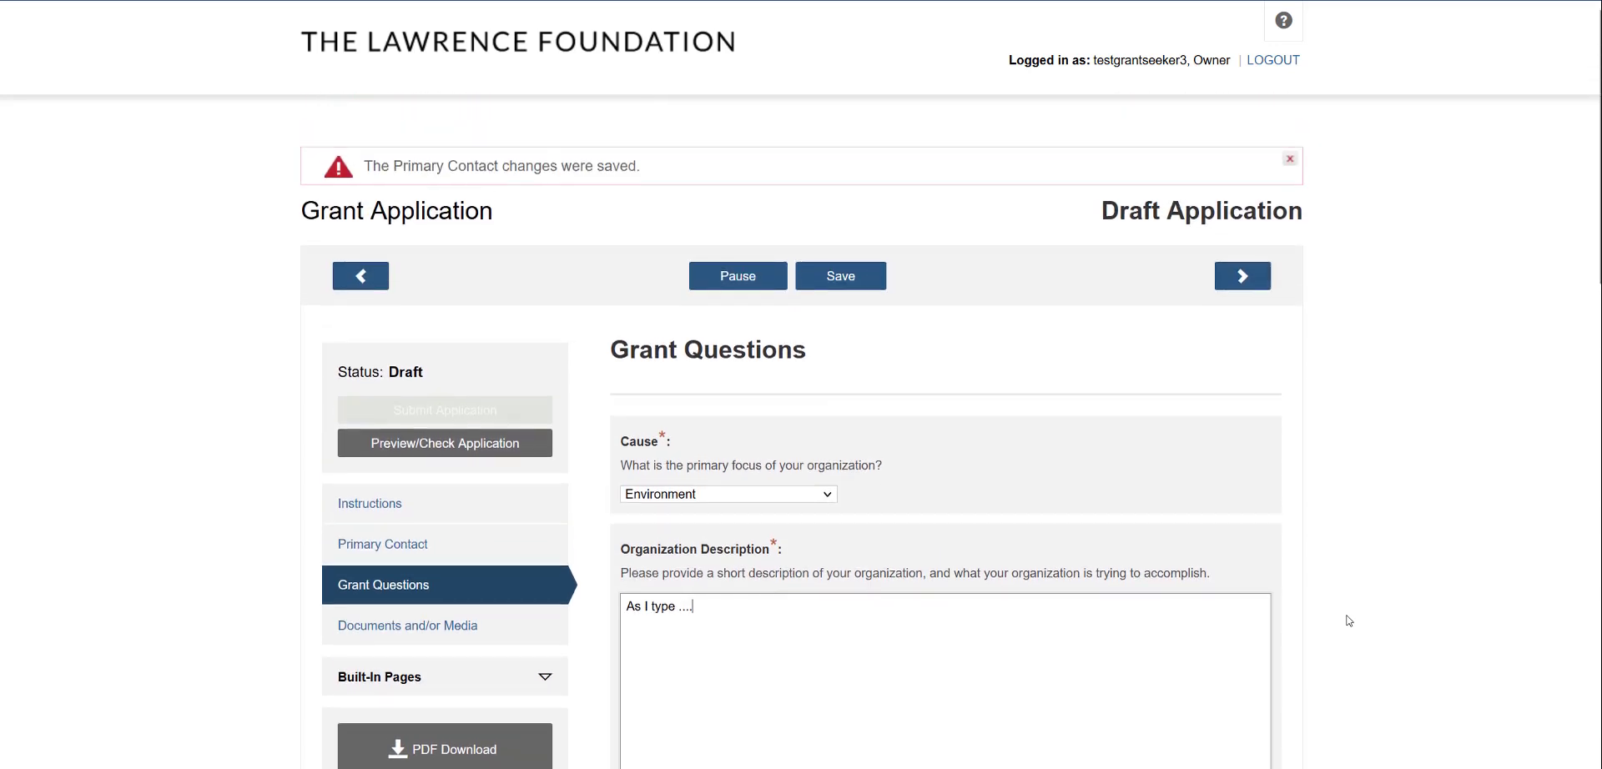
# Return to Grant Questions and save the Environment cause and description answers
pyautogui.click(1229, 286)
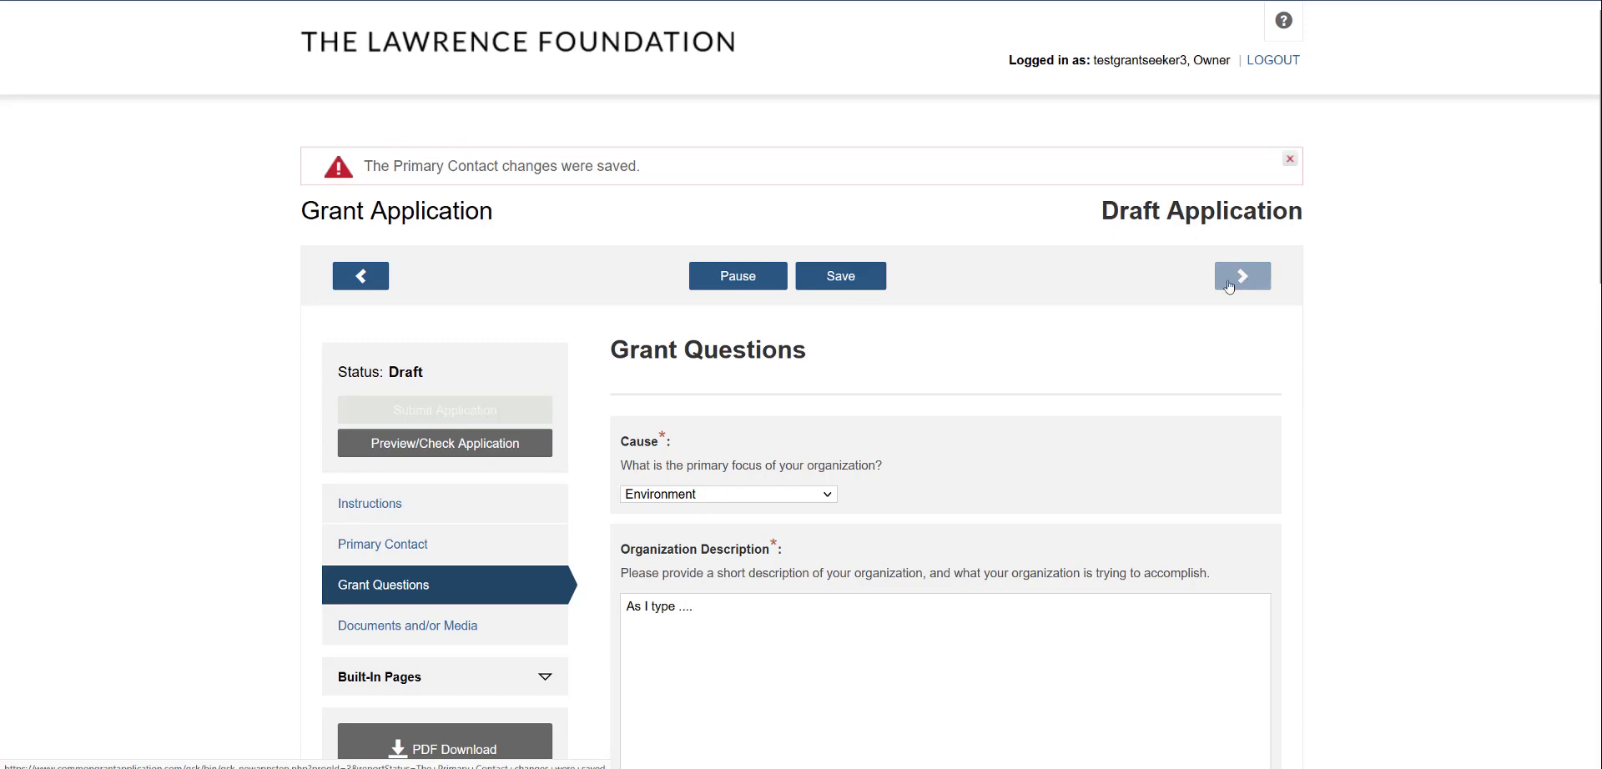
pyautogui.click(363, 586)
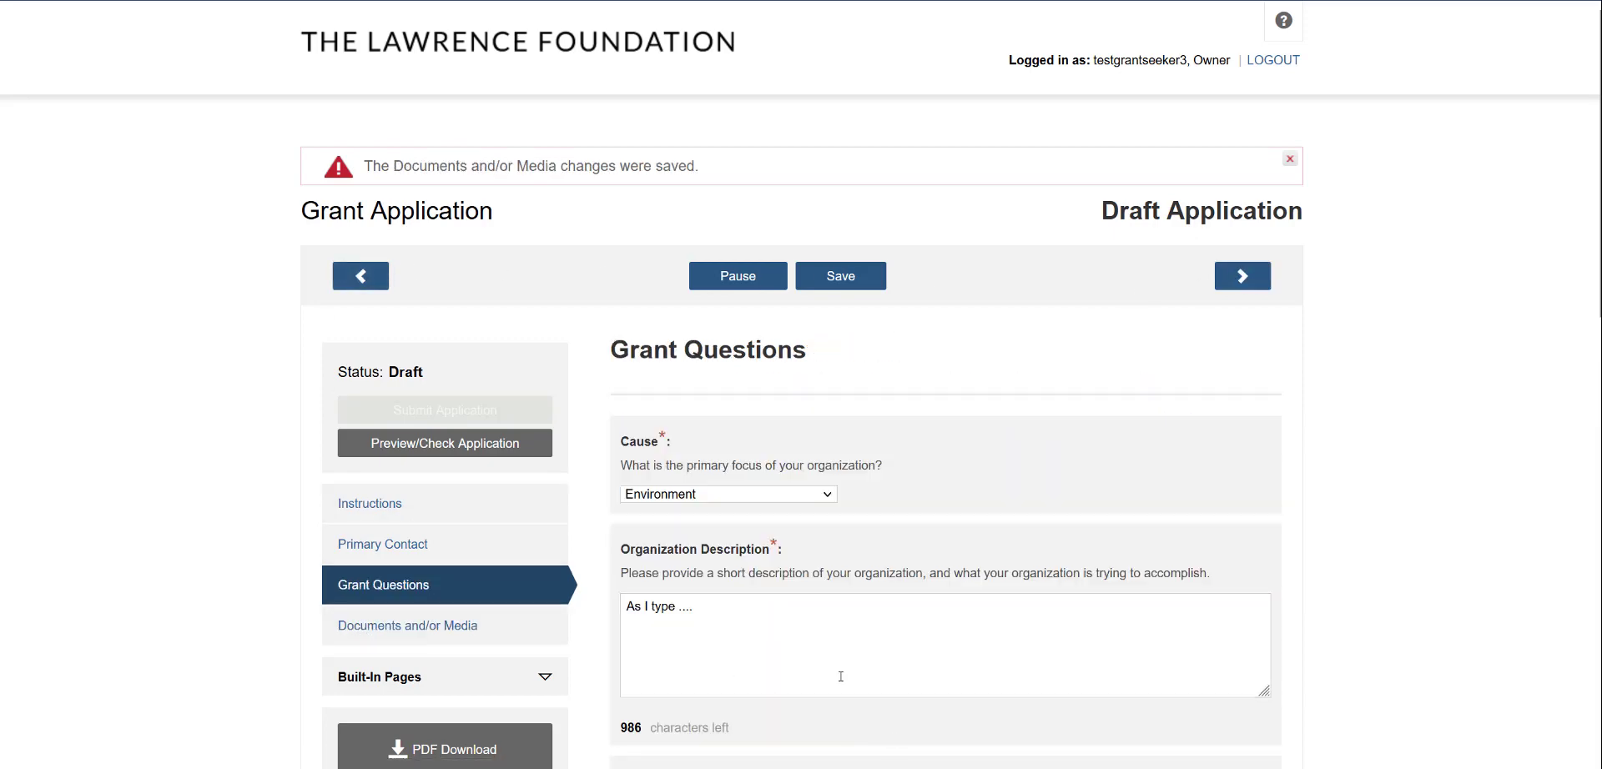
pyautogui.click(714, 616)
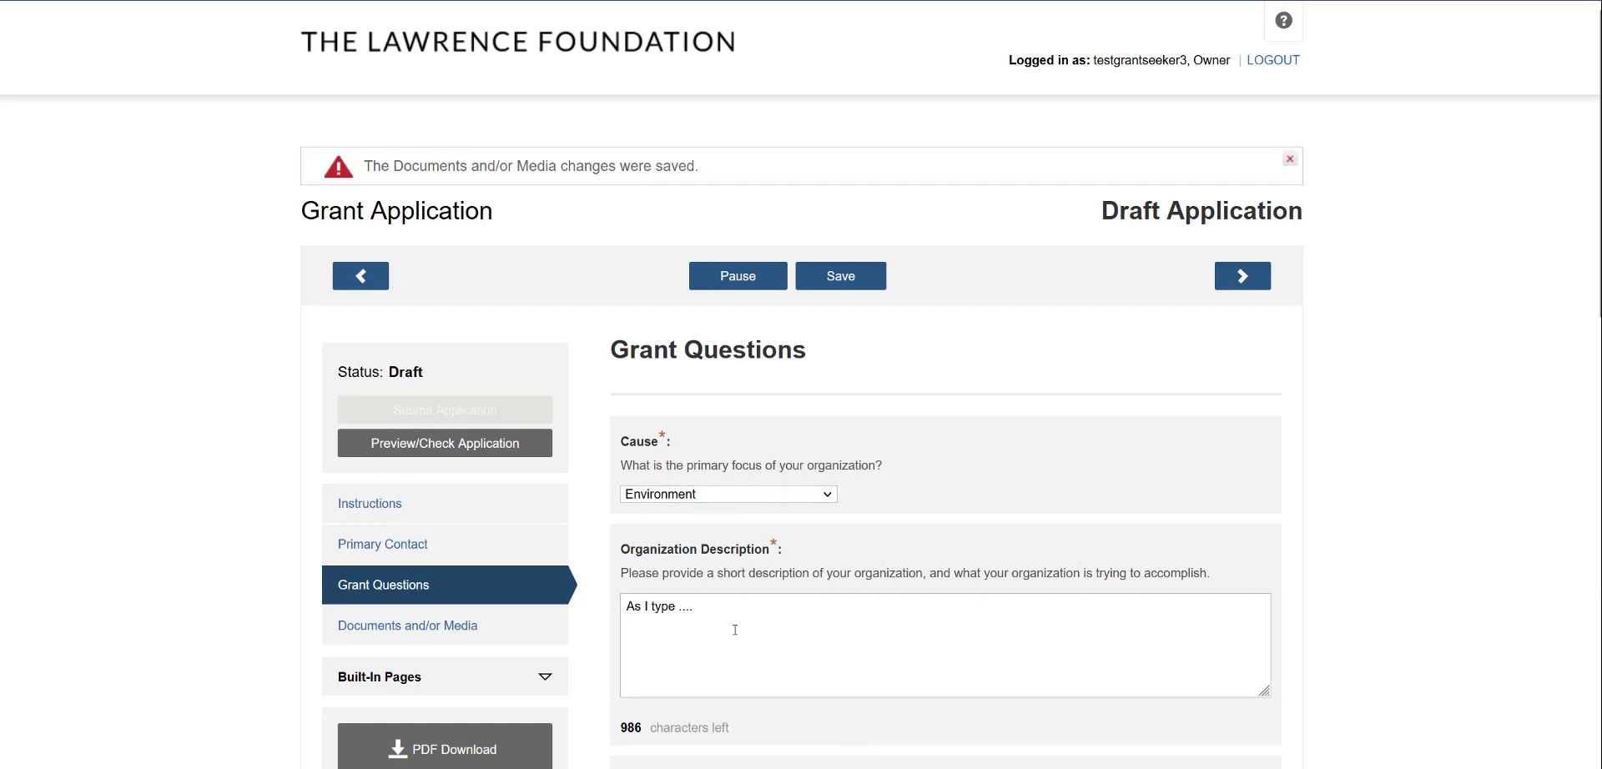
pyautogui.scroll(-1, 735, 630)
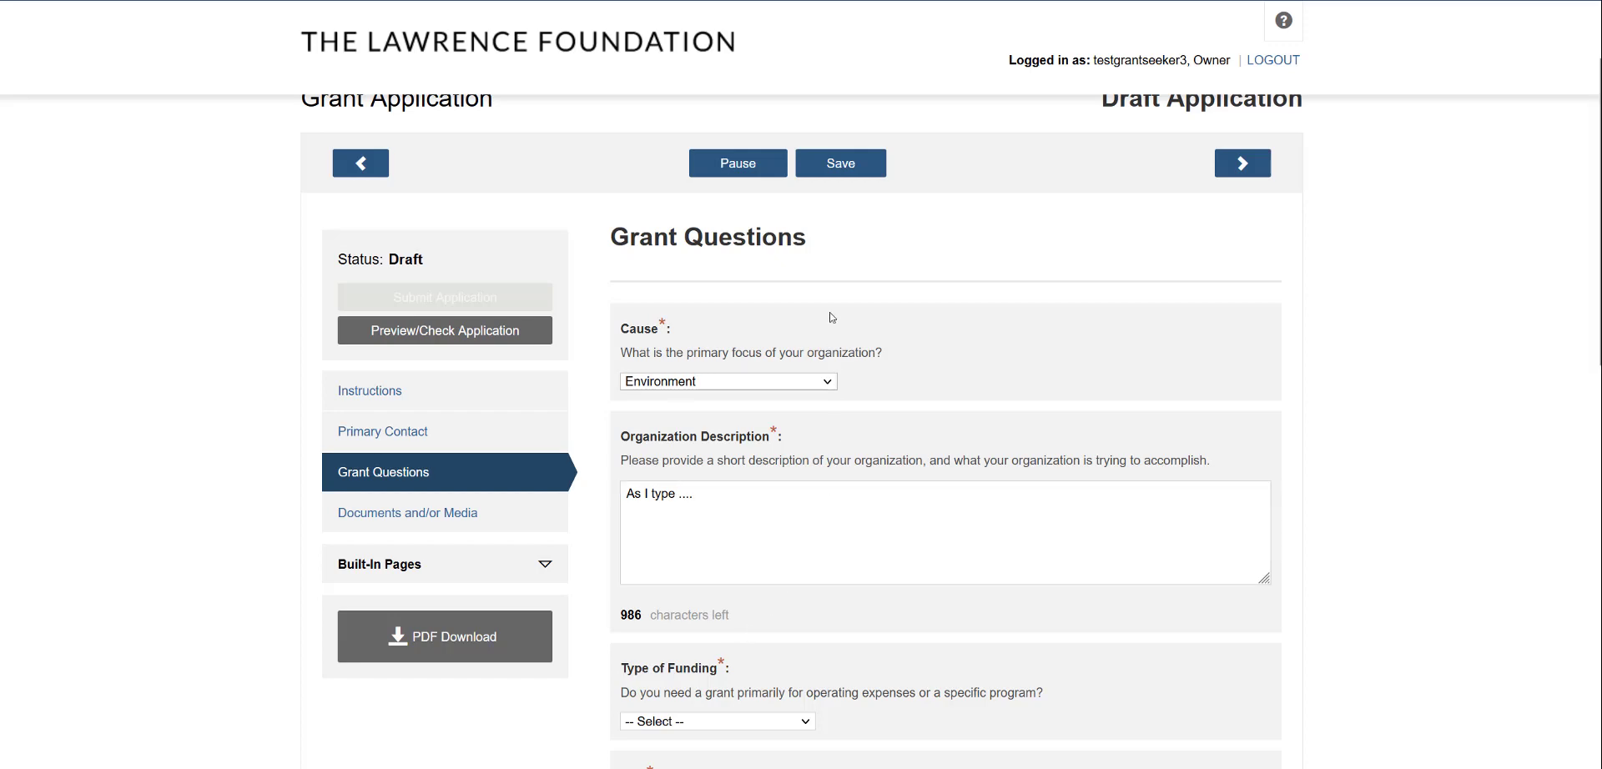
pyautogui.click(859, 169)
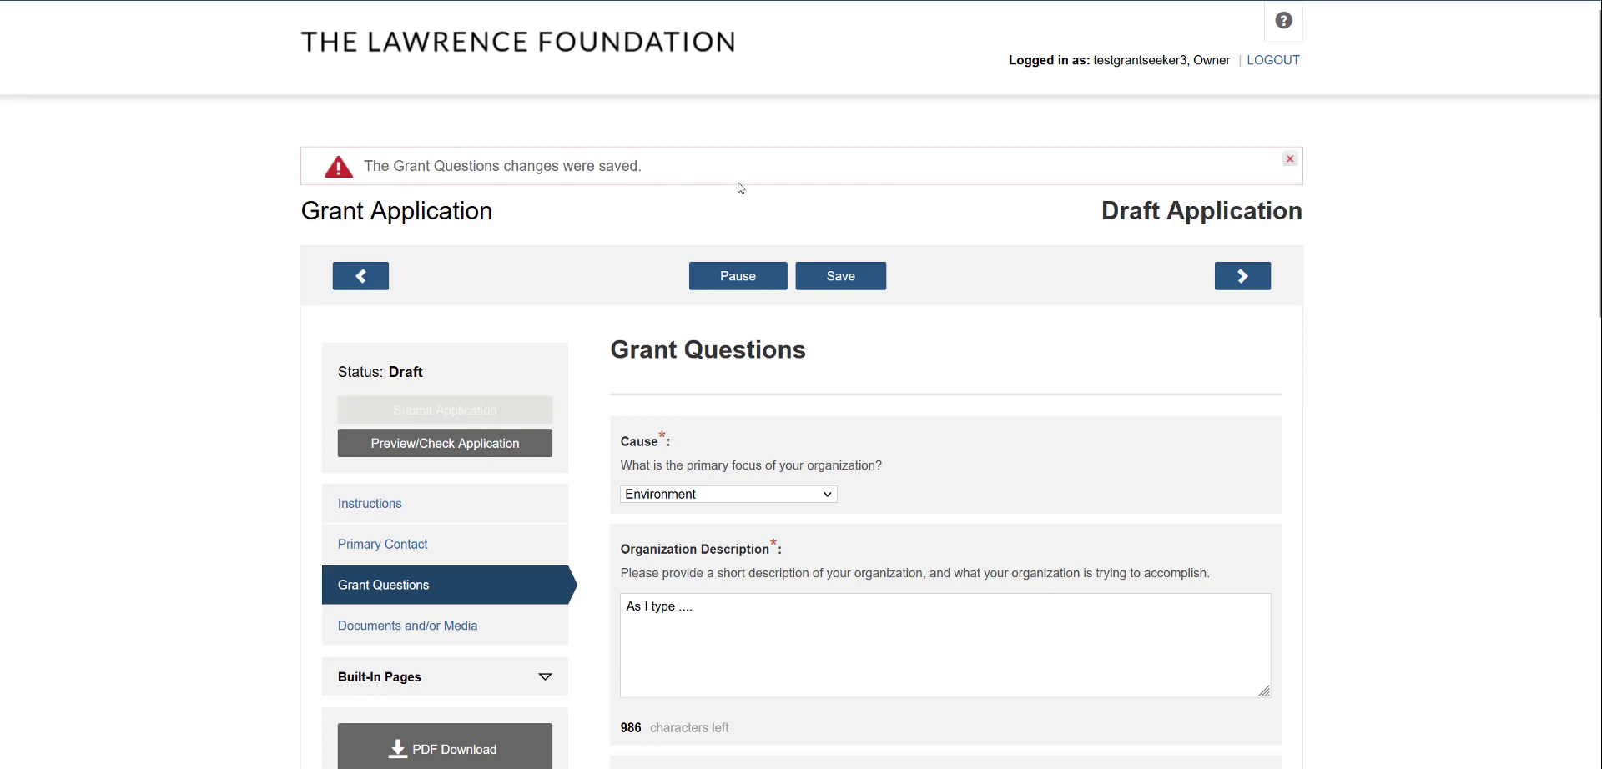
# Dismiss the saved notice, review Documents and/or Media, then continue to Check Application
pyautogui.click(1290, 159)
pyautogui.click(1238, 218)
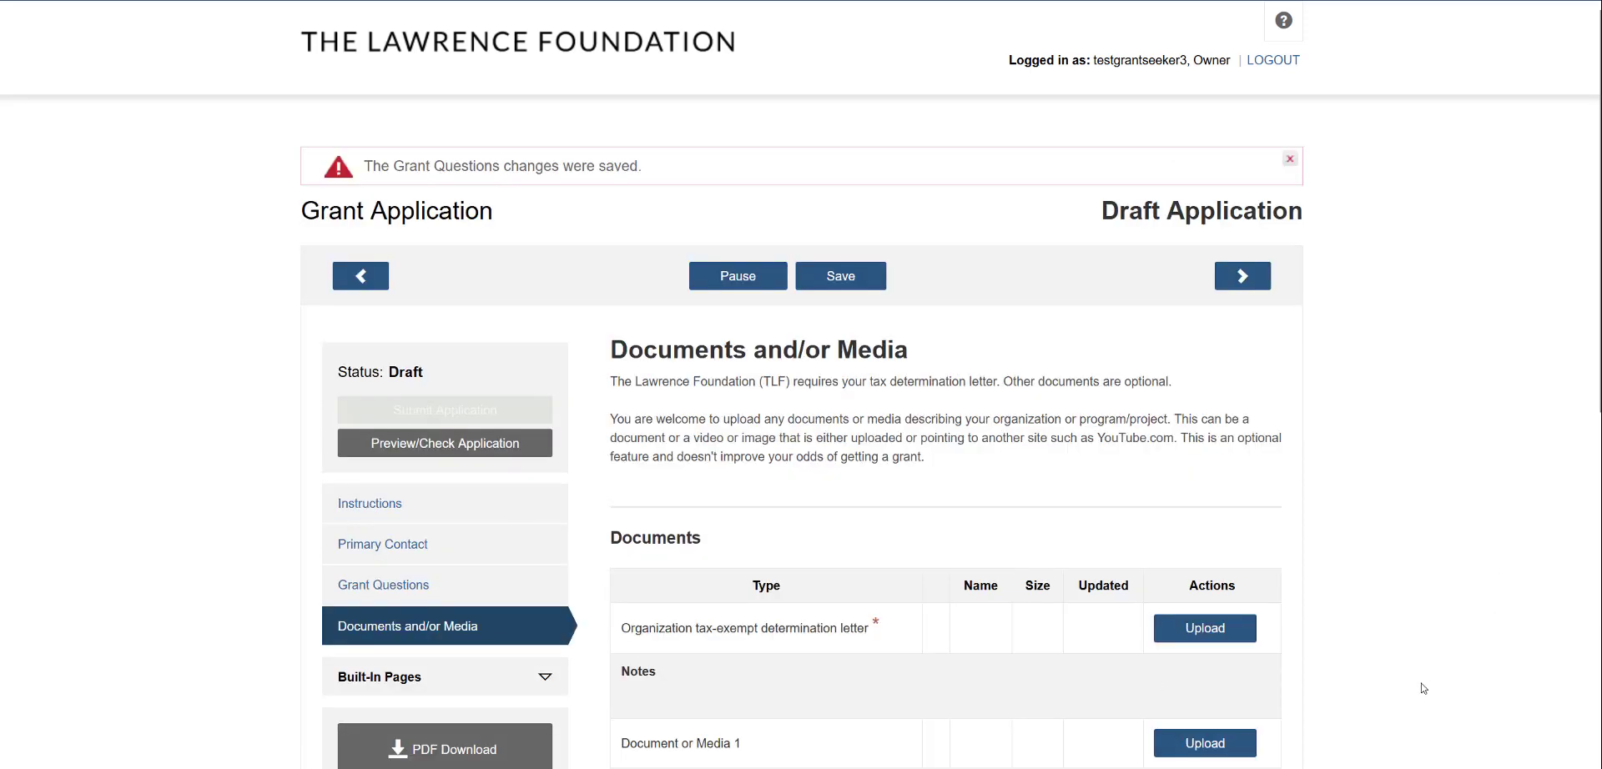
pyautogui.scroll(-2, 1268, 521)
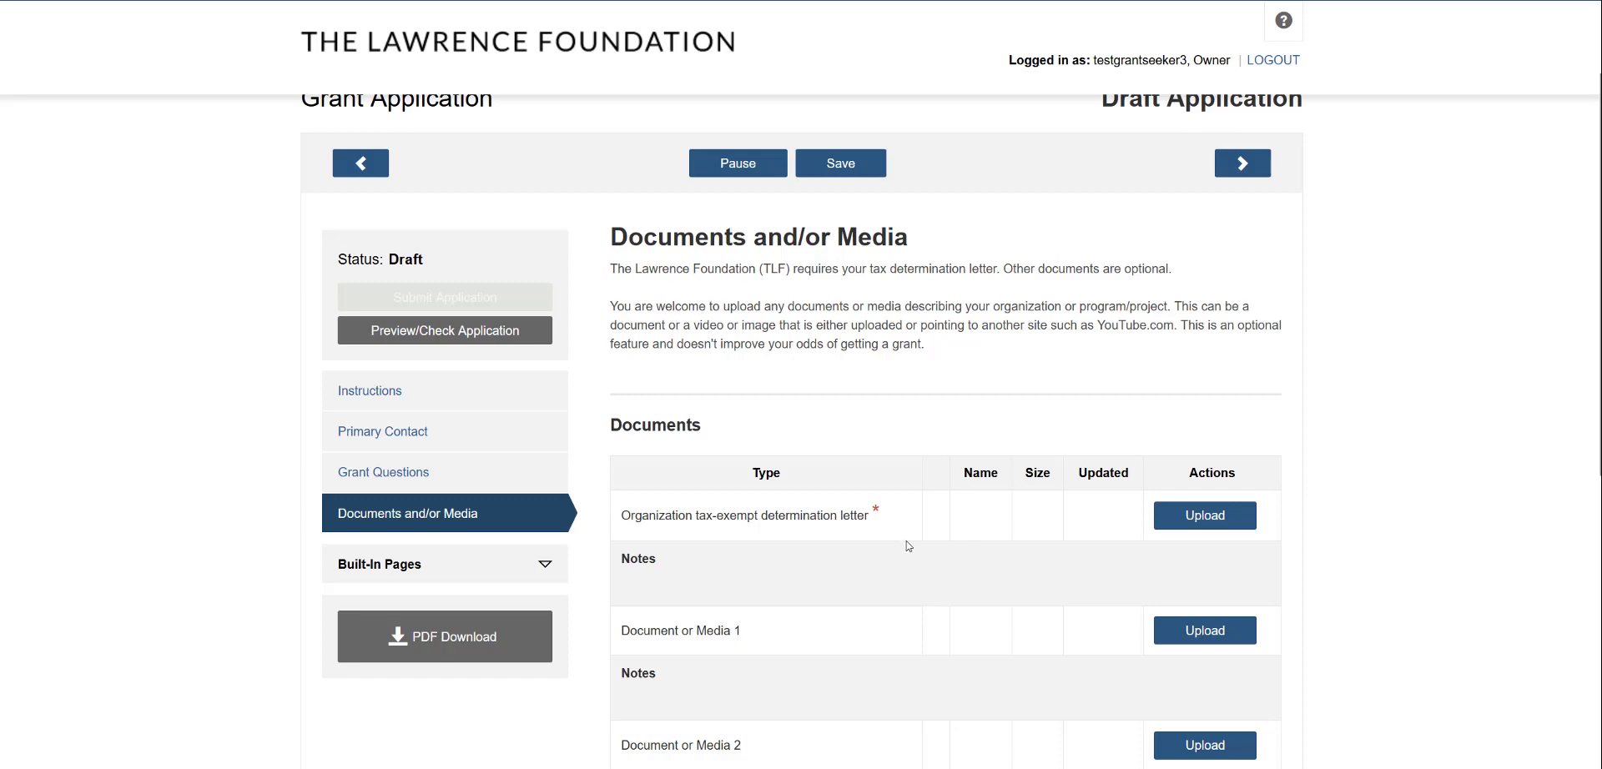
pyautogui.scroll(-3, 907, 546)
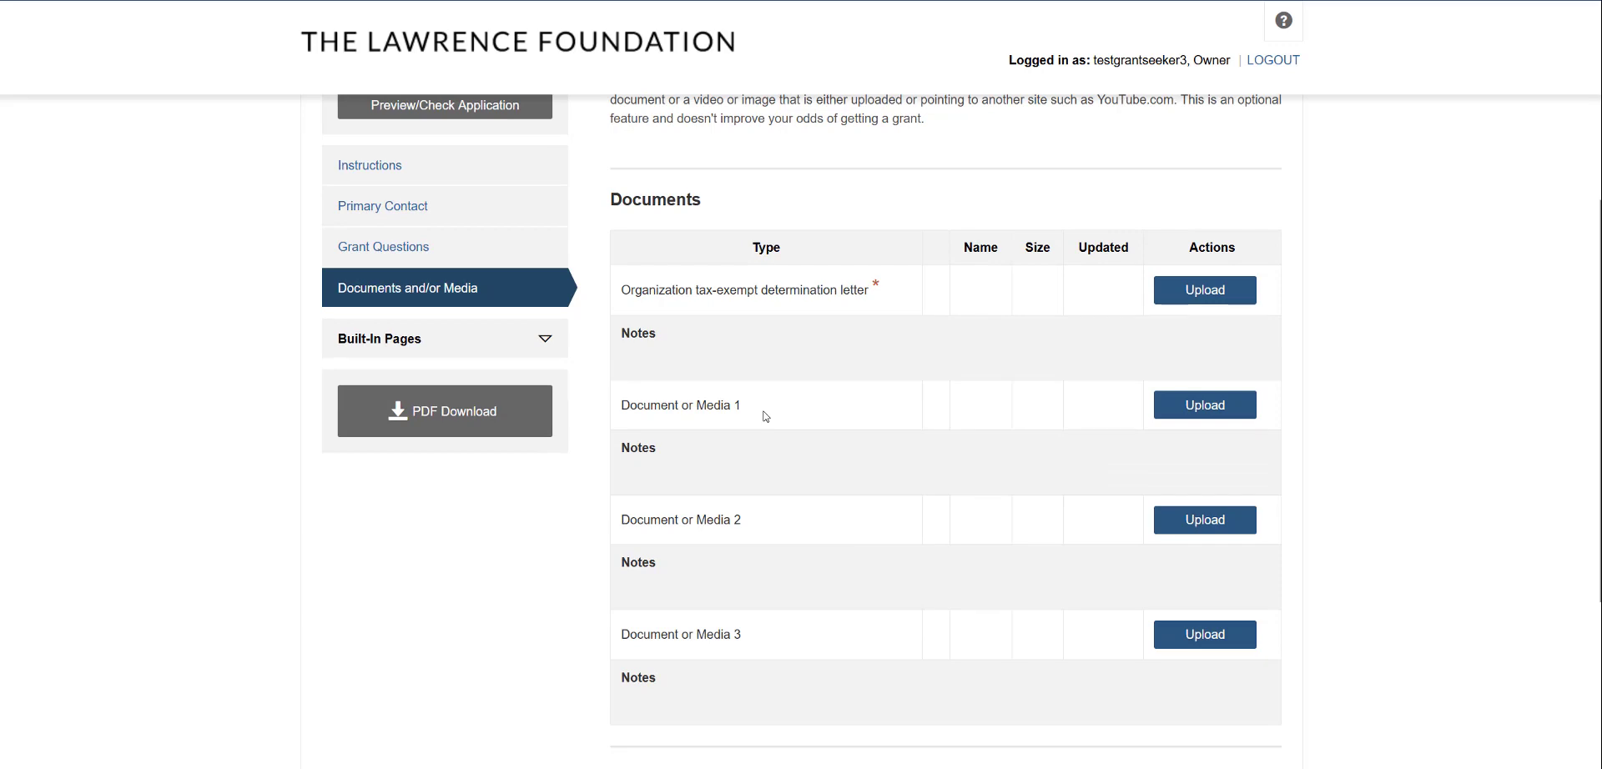
pyautogui.scroll(5, 765, 427)
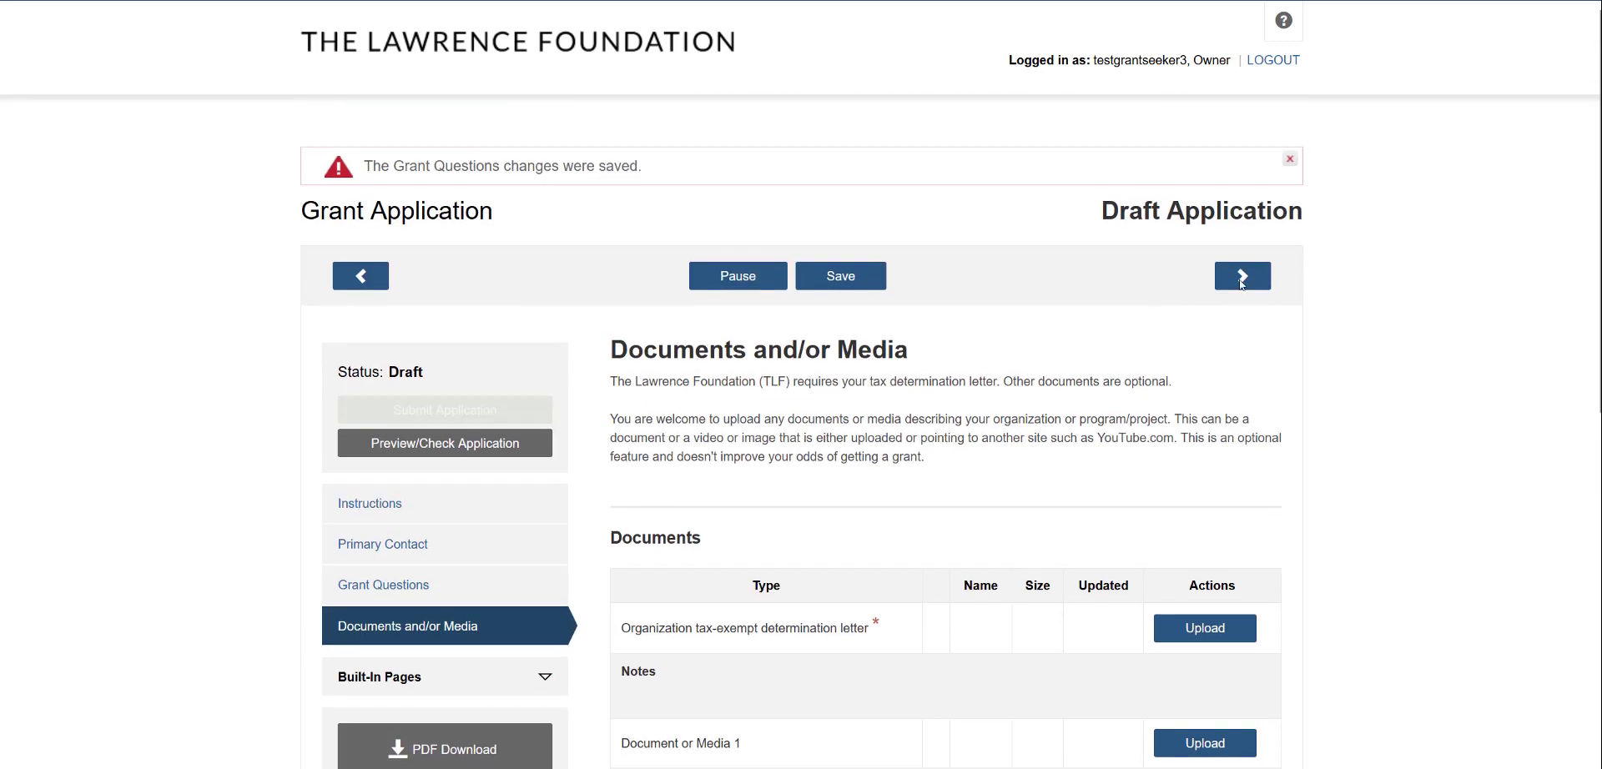
pyautogui.click(1243, 282)
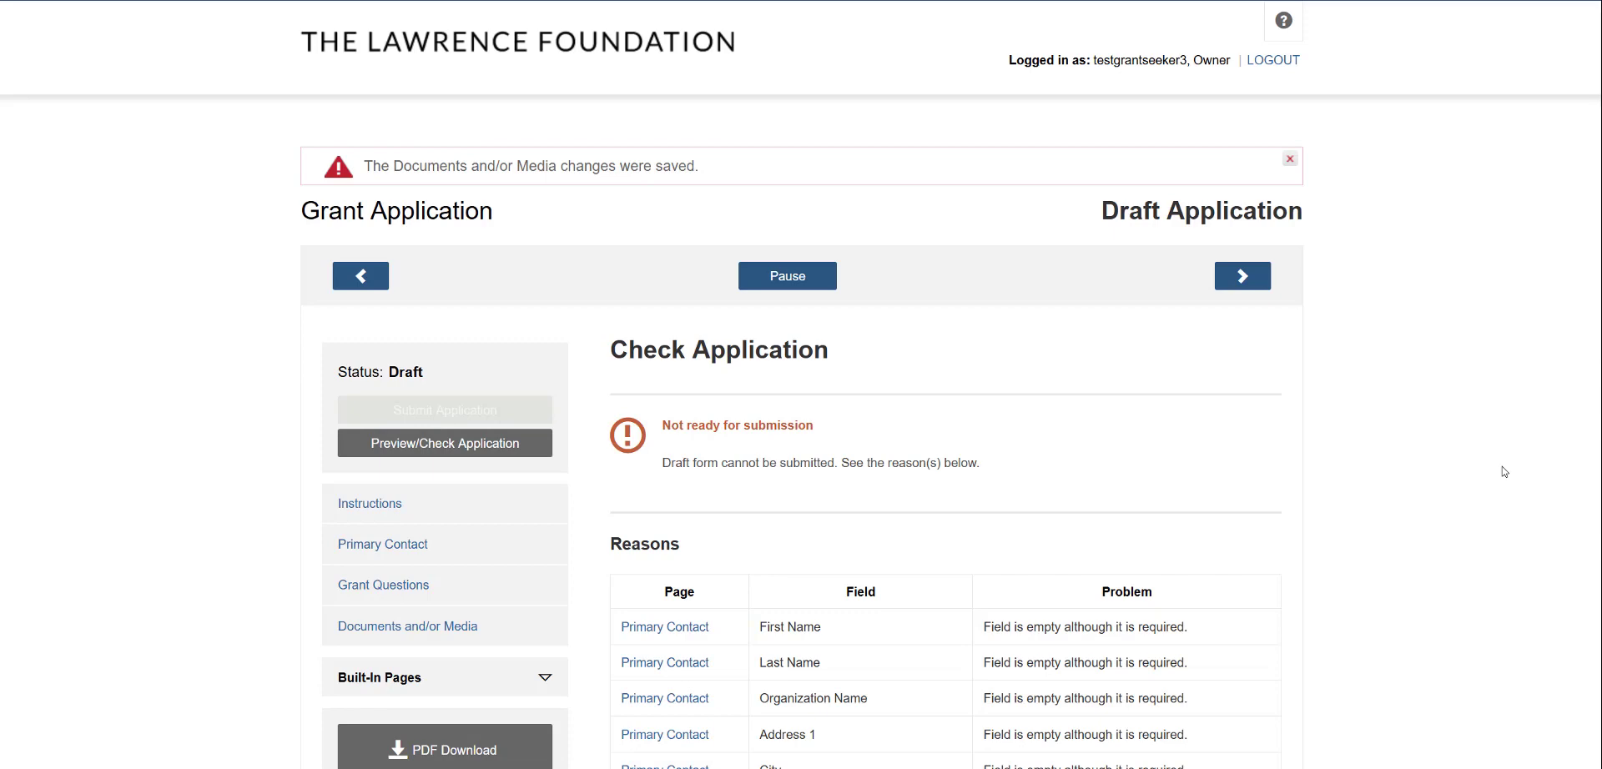
pyautogui.scroll(-2, 1448, 482)
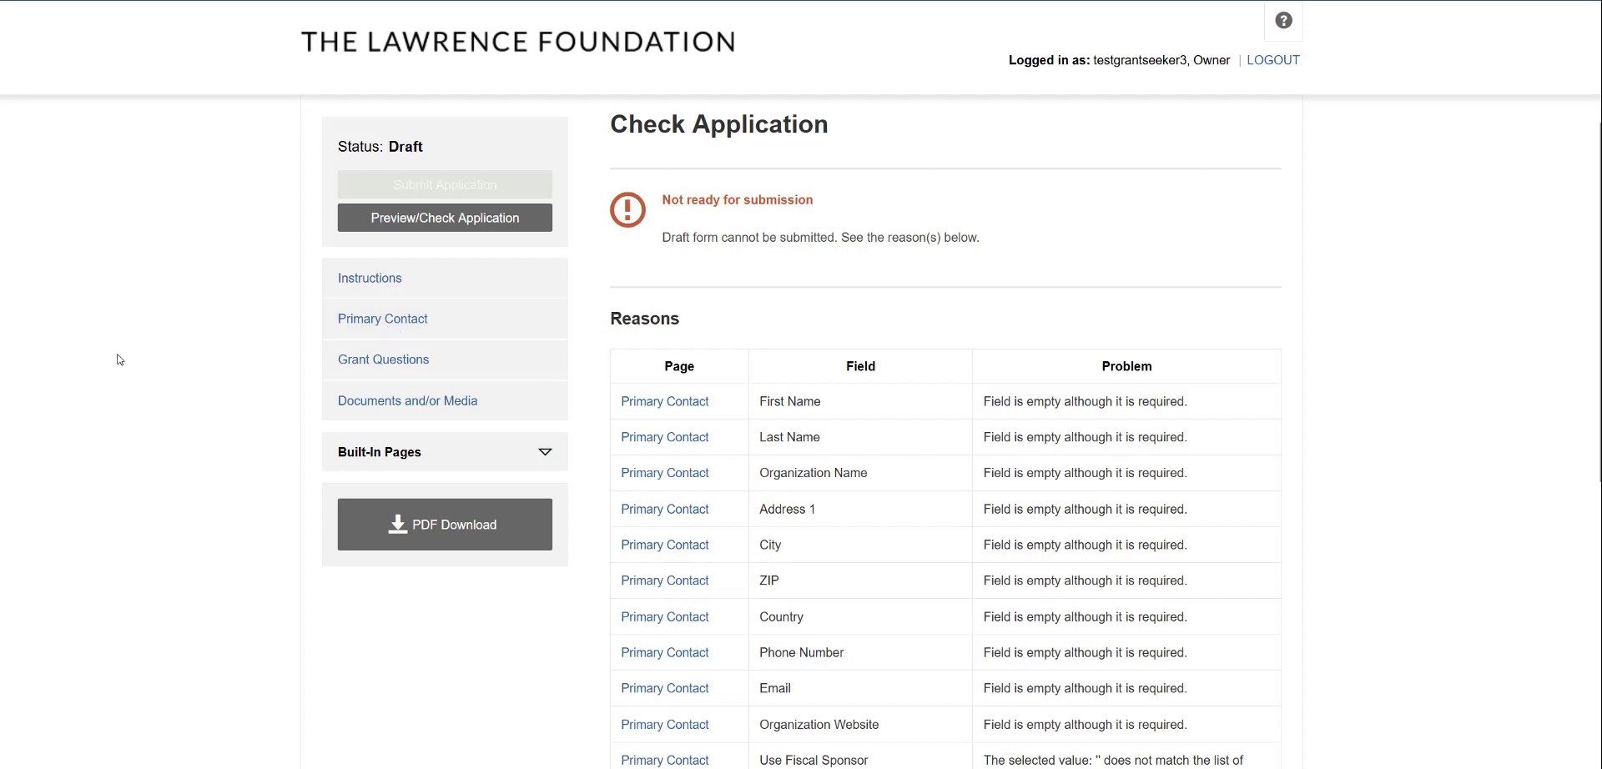
pyautogui.scroll(2, 119, 360)
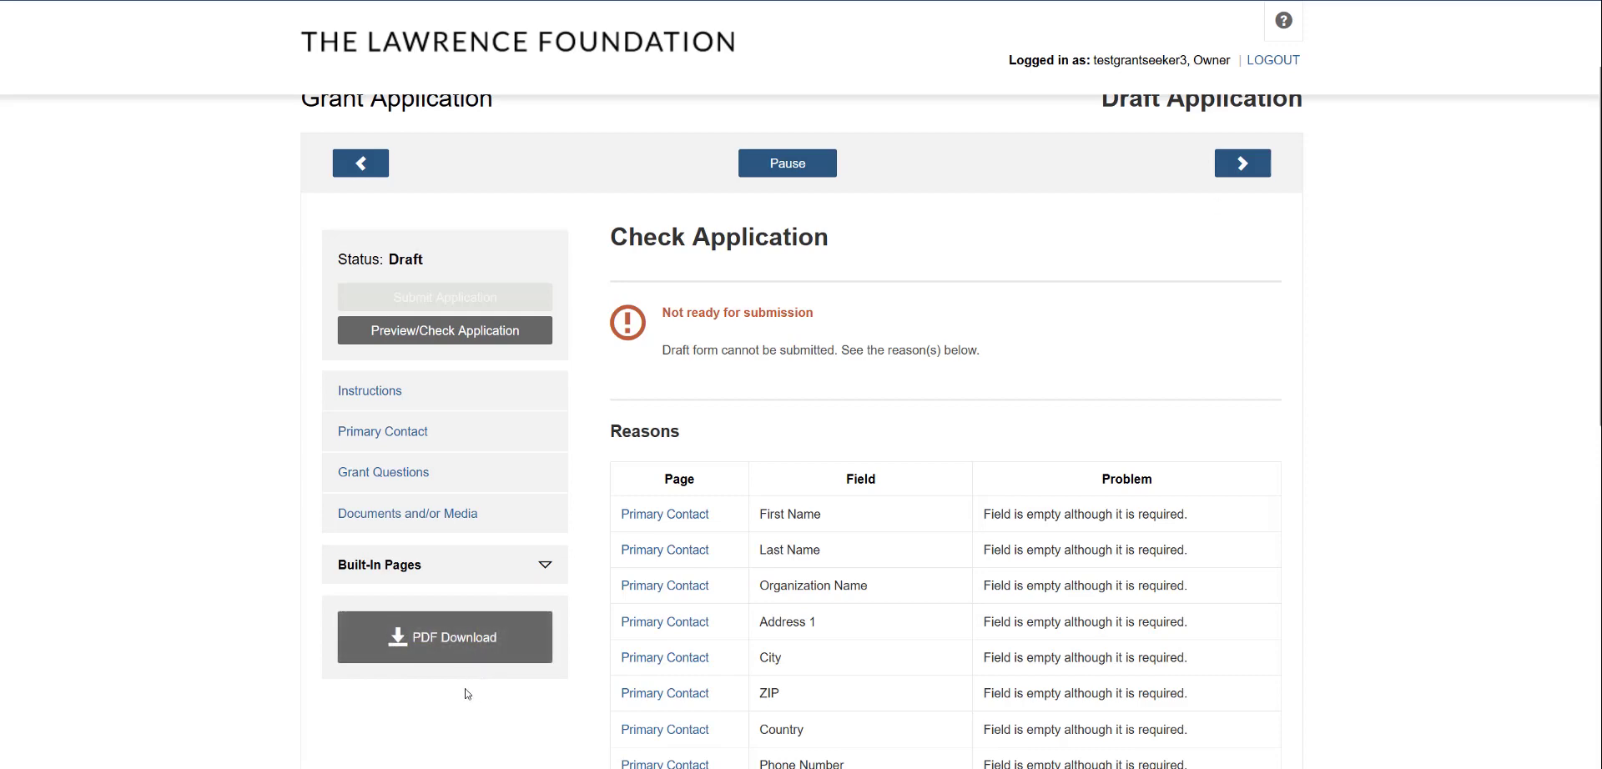
# Download the application as a PDF and begin pausing the Lawrence Foundation draft
pyautogui.click(451, 645)
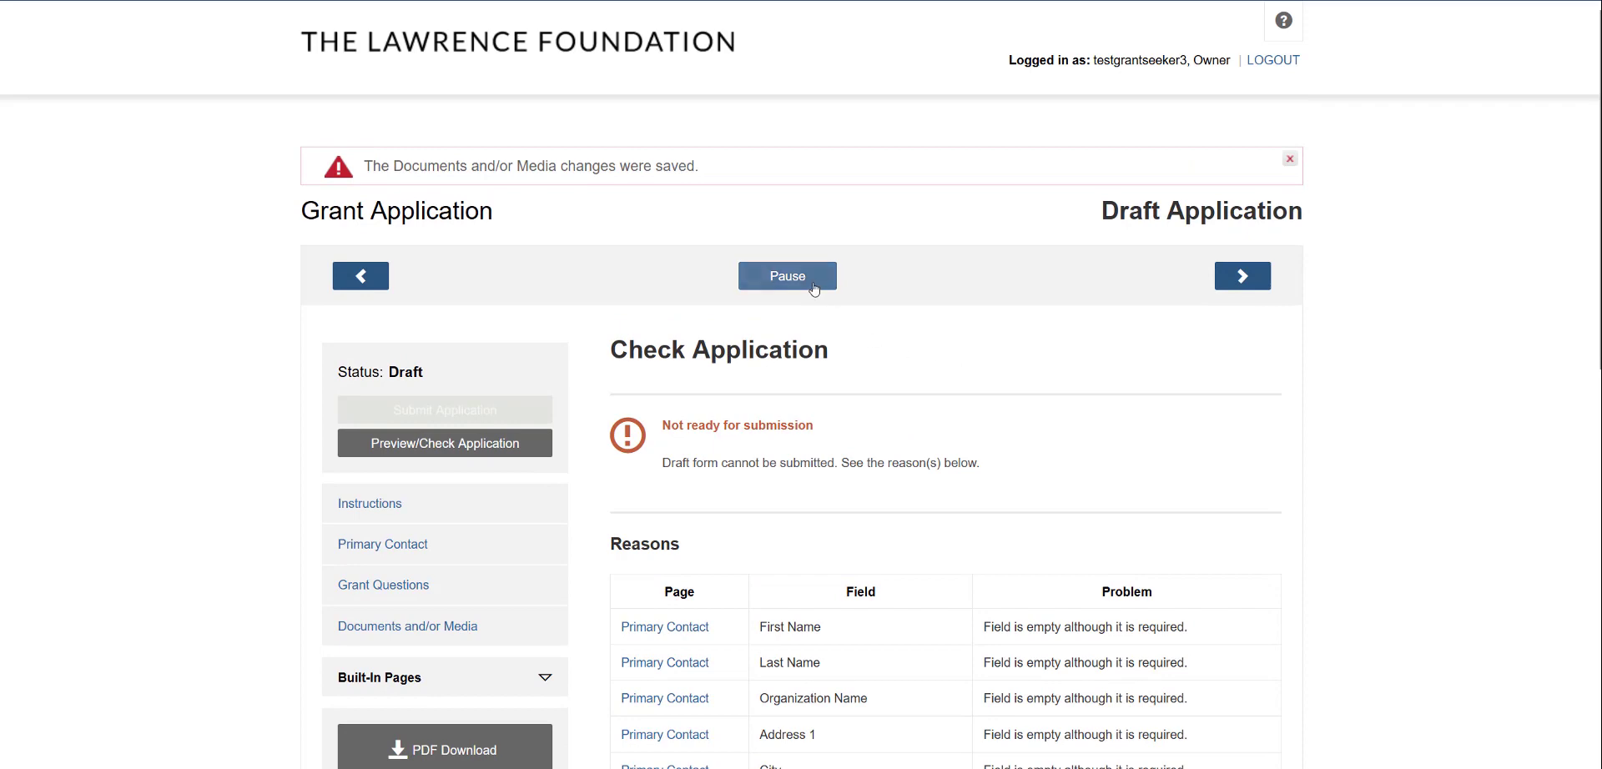
pyautogui.click(809, 282)
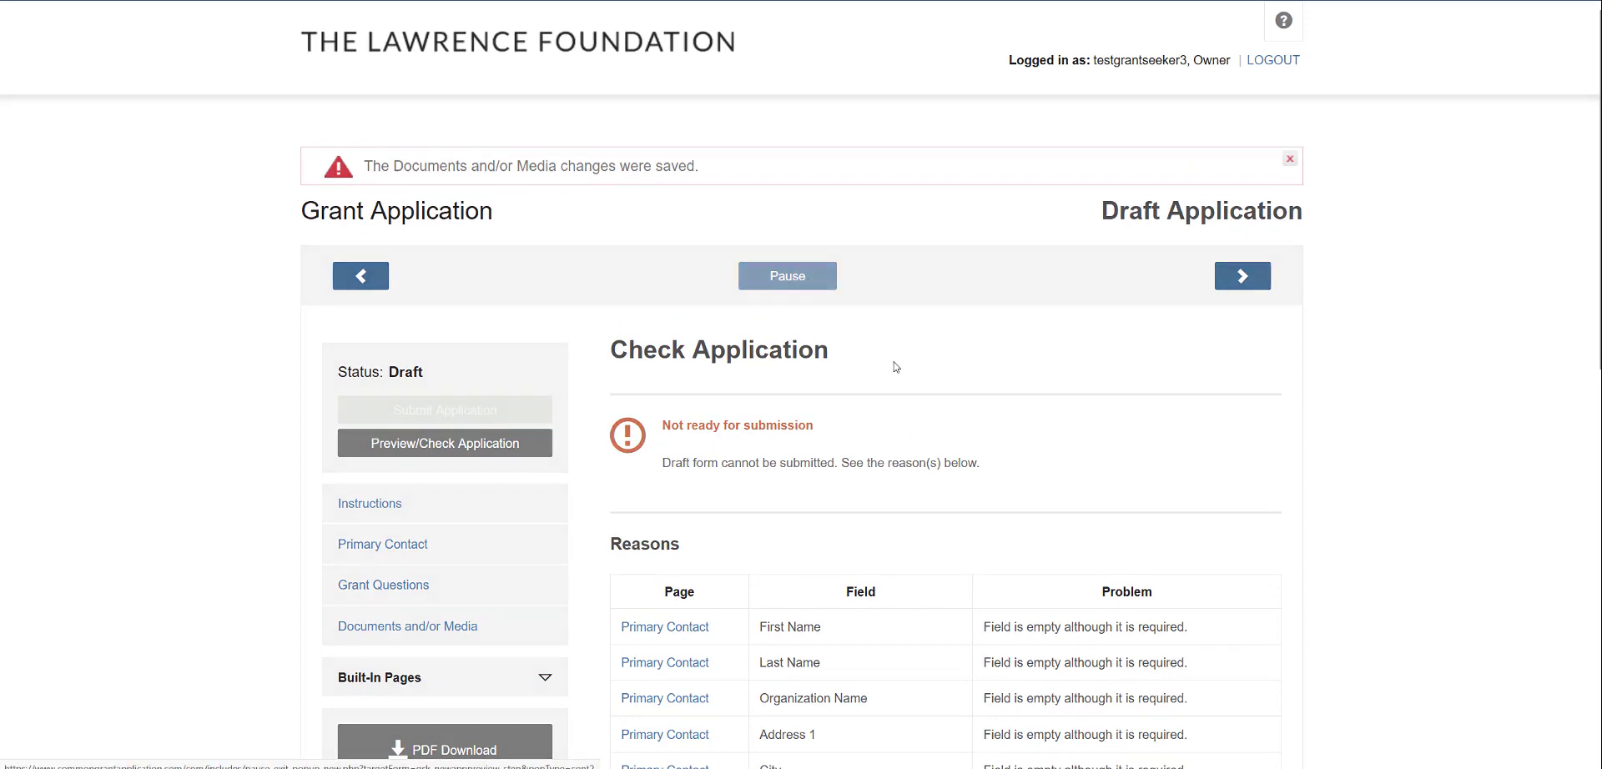